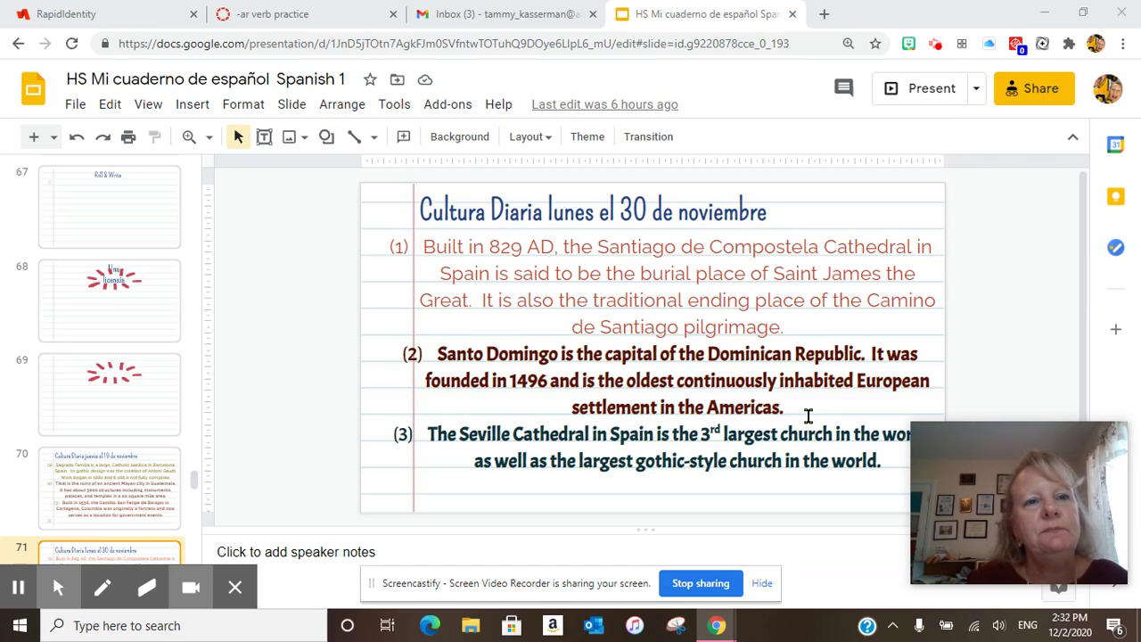
- Open the graded 12/1 discussion from the Spanish I course Discussions list
left_click(308, 18)
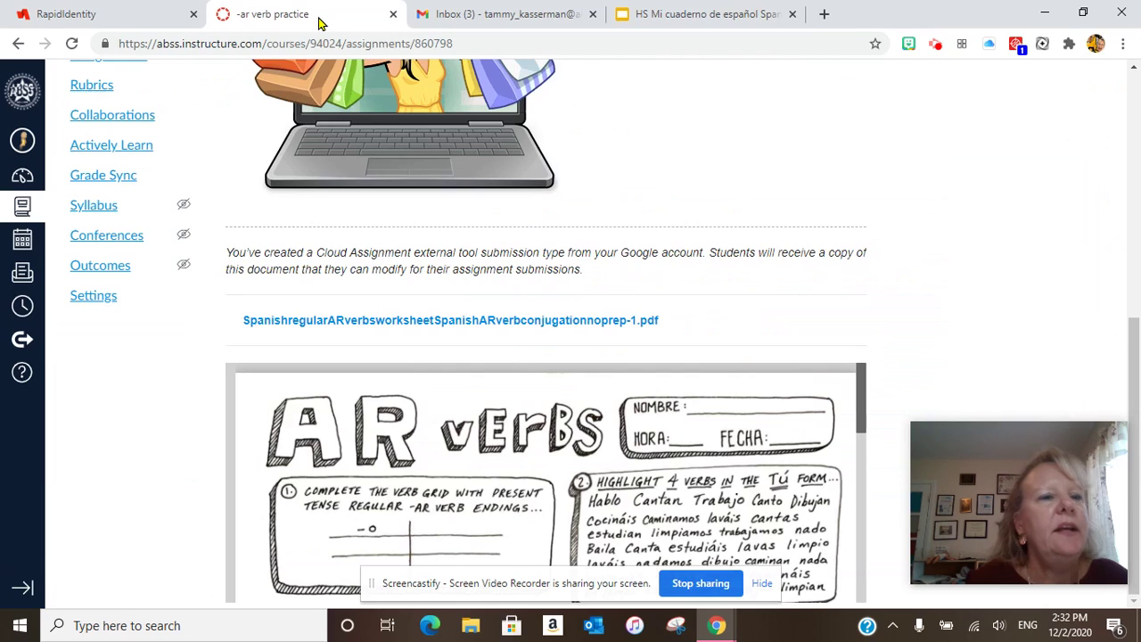
scroll(148, 148, "up", 3)
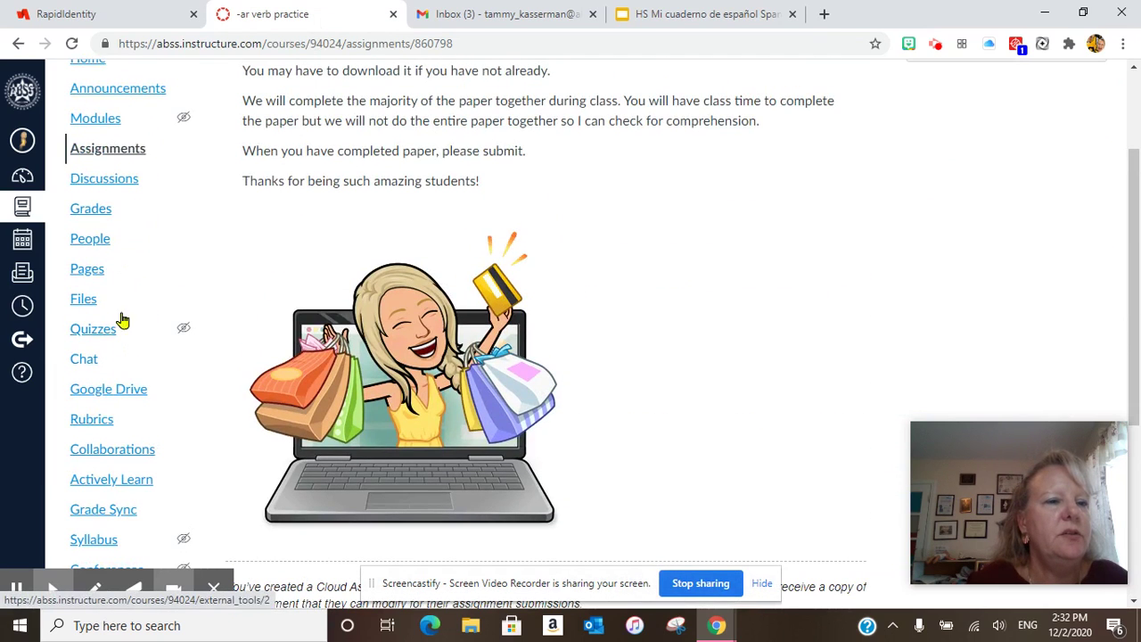
left_click(93, 181)
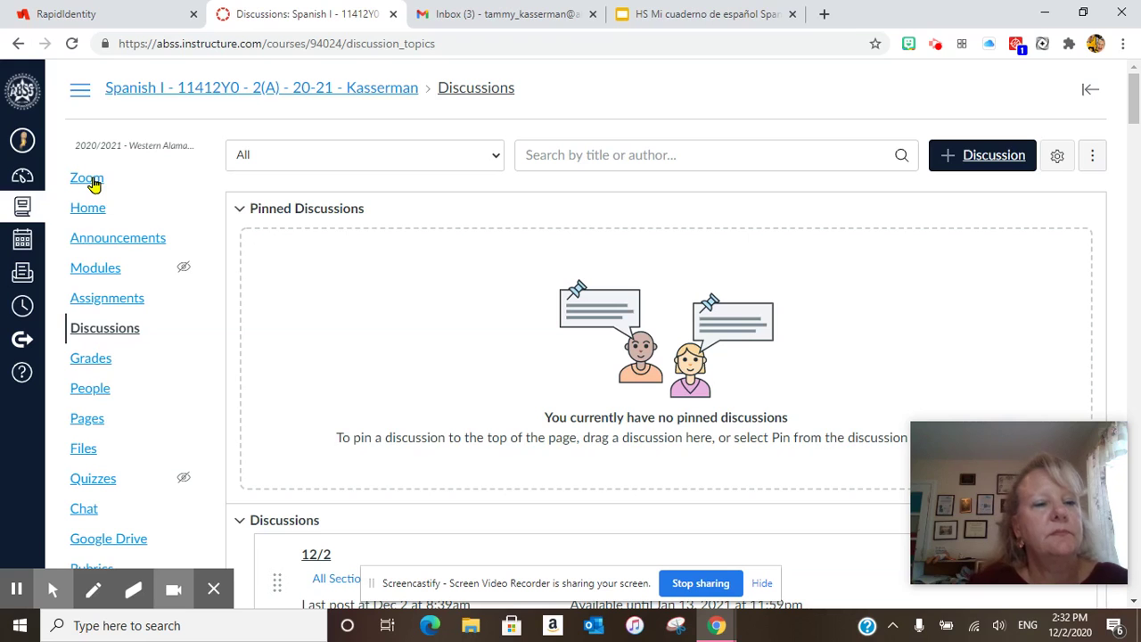
scroll(237, 349, "down", 4)
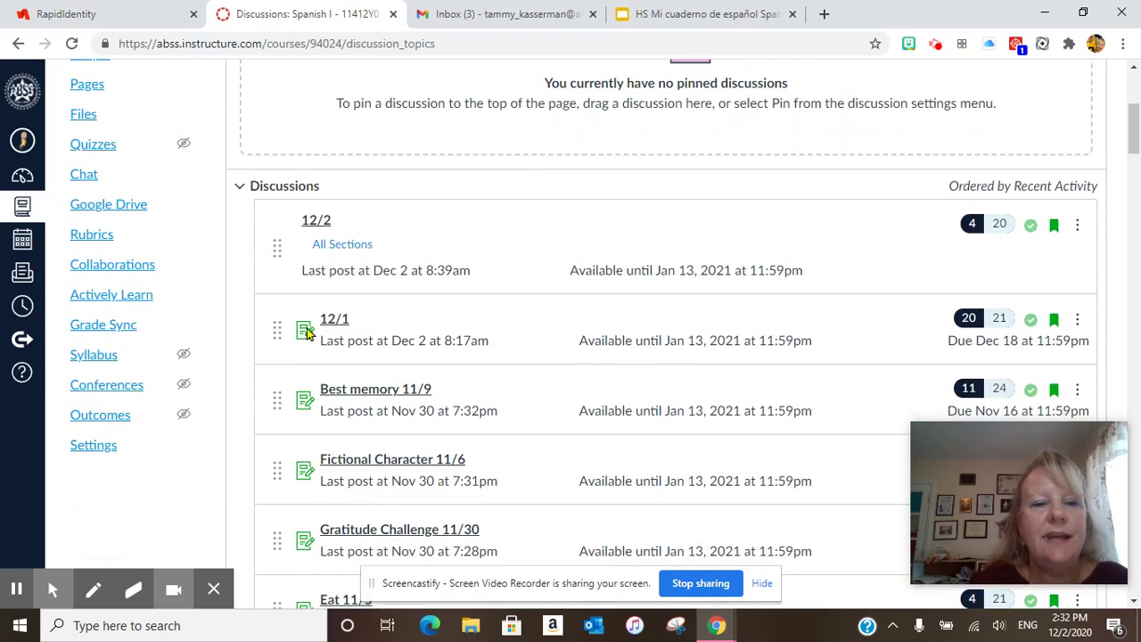
left_click(328, 319)
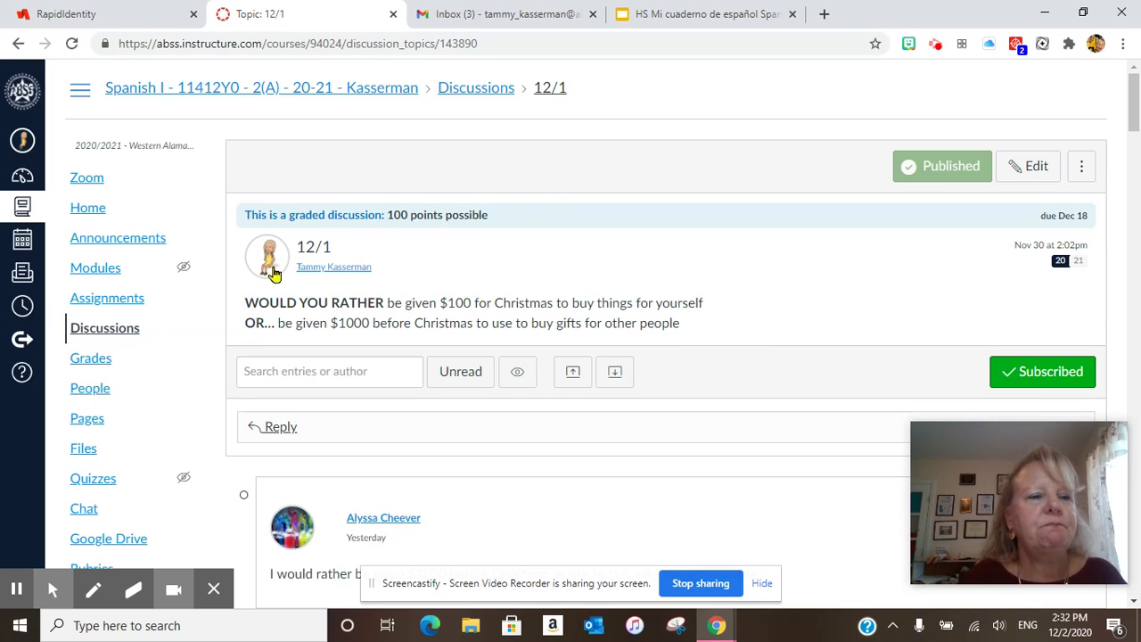
- Reopen the '-ar verb practice' assignment page from the course Assignments list
left_click(126, 303)
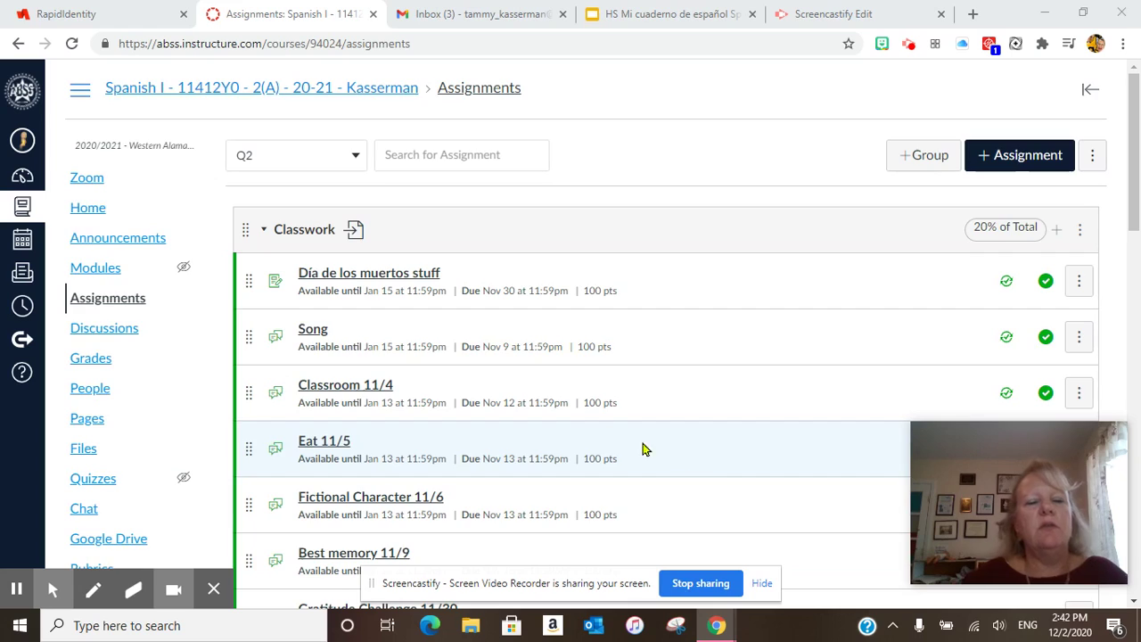
scroll(580, 419, "down", 6)
scroll(580, 420, "up", 1)
left_click(371, 256)
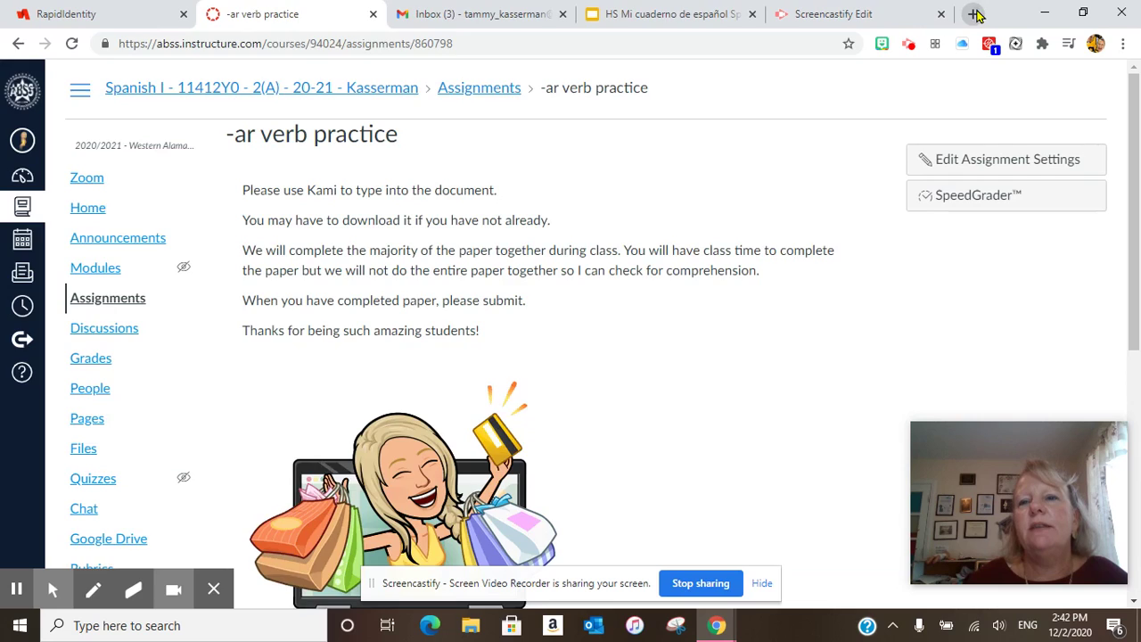
left_click(973, 14)
left_click(754, 45)
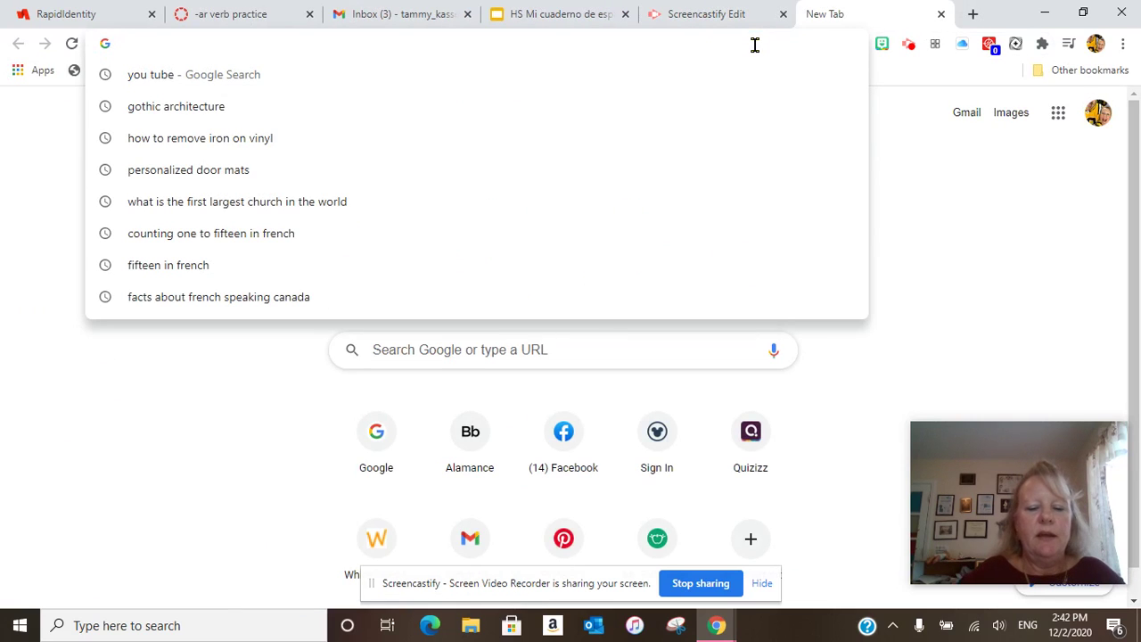
type("kami")
key("Return")
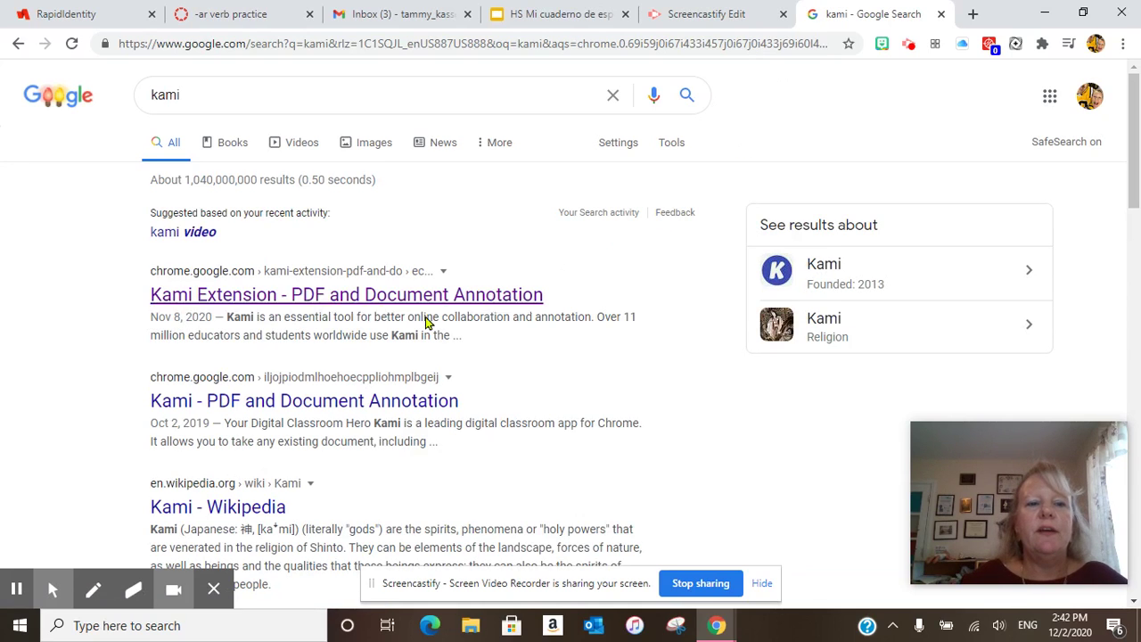
left_click(354, 403)
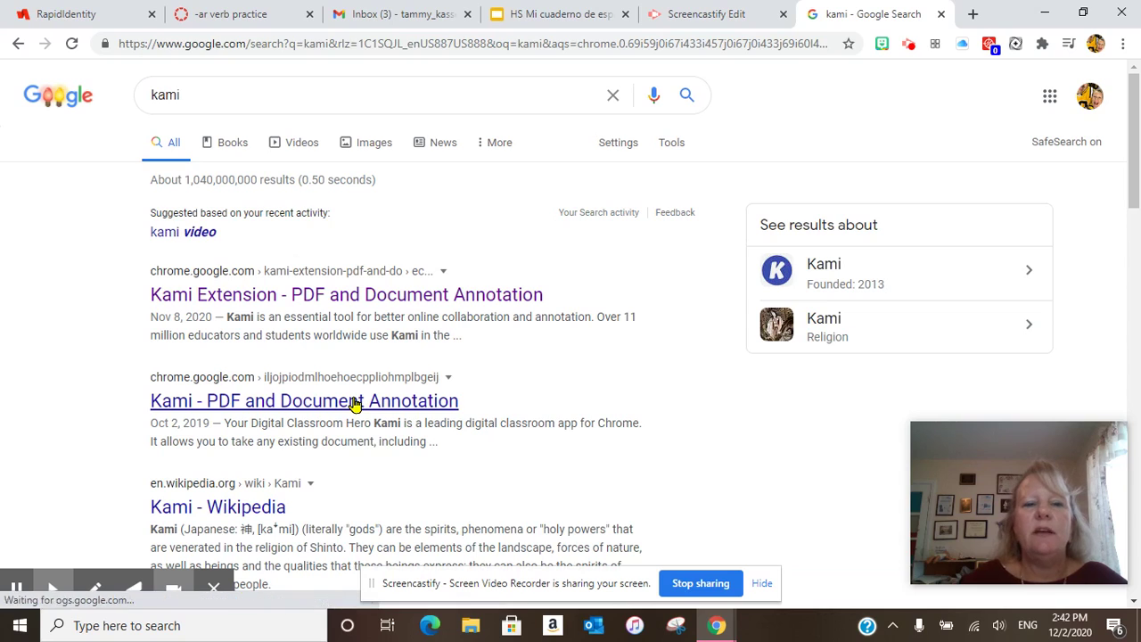
left_click(378, 306)
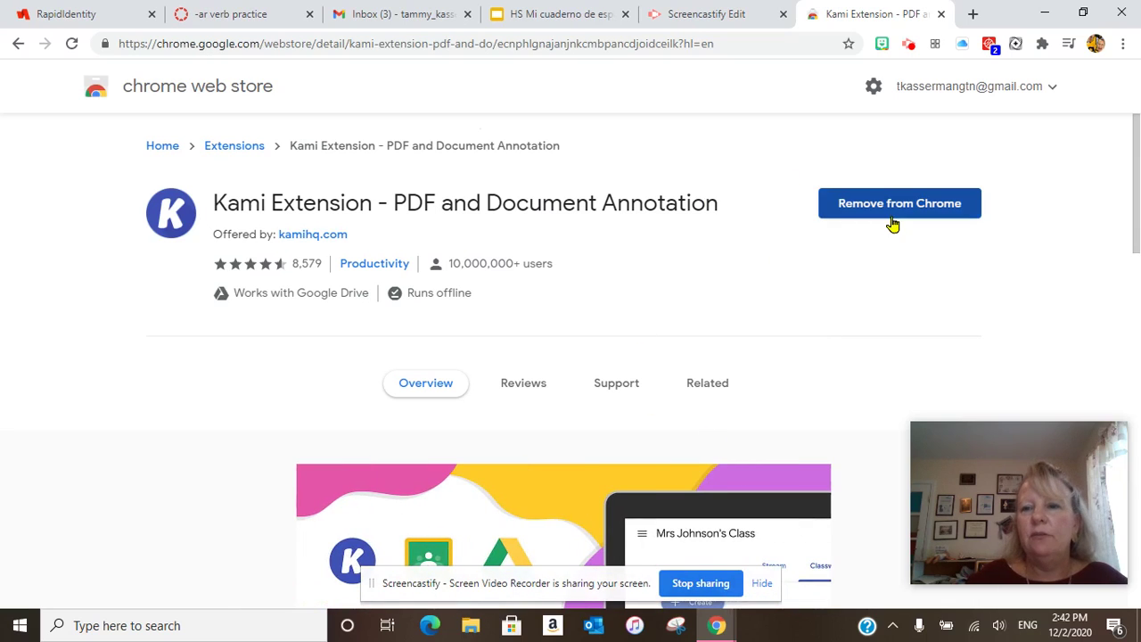
left_click(1043, 43)
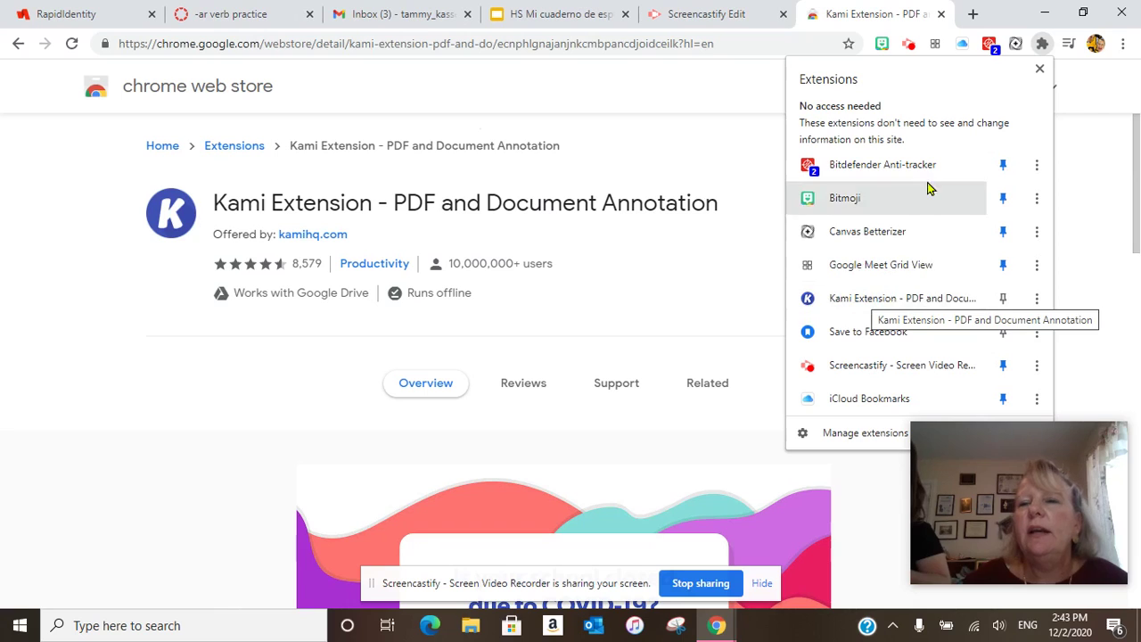
left_click(940, 14)
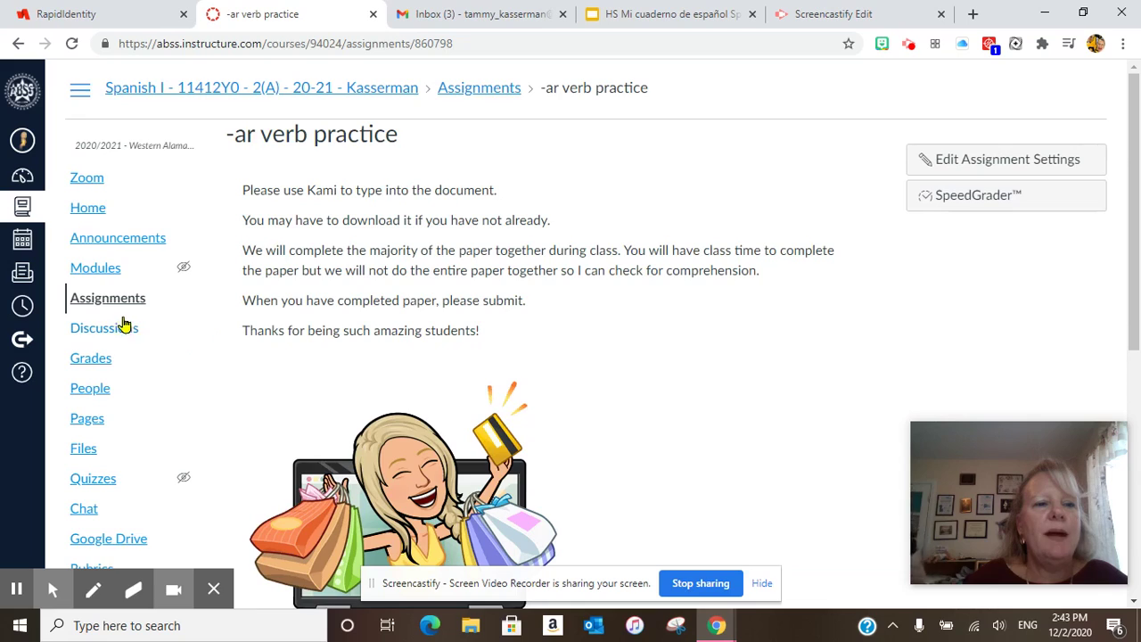
- Pop out the AR verbs worksheet PDF in Drive and annotate it with Kami
scroll(395, 360, "down", 5)
left_click(390, 325)
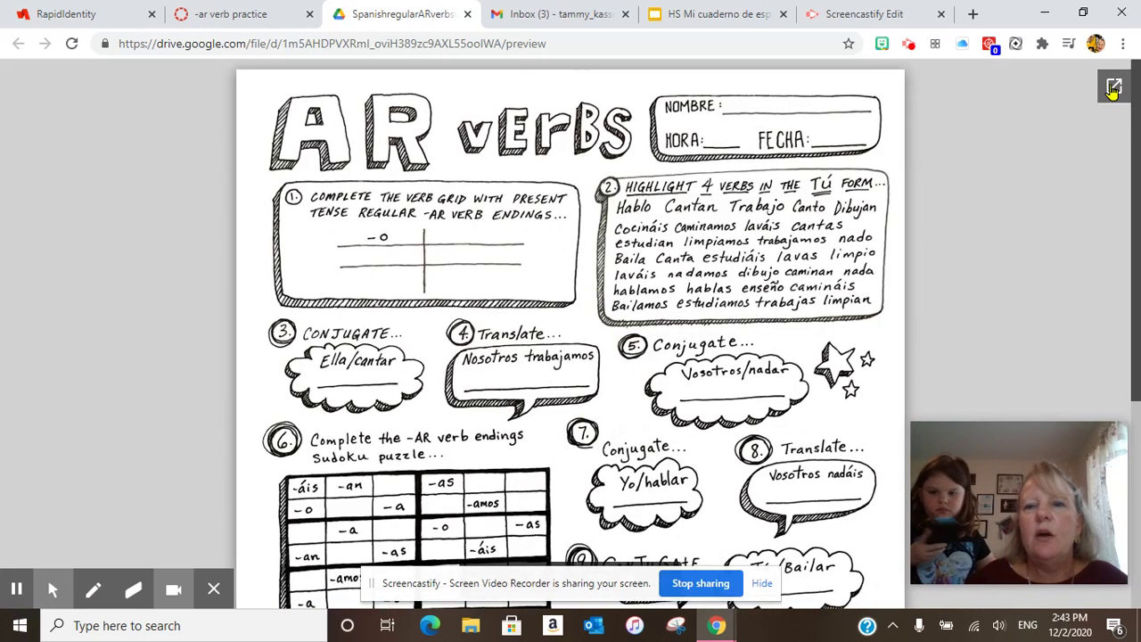
left_click(1114, 89)
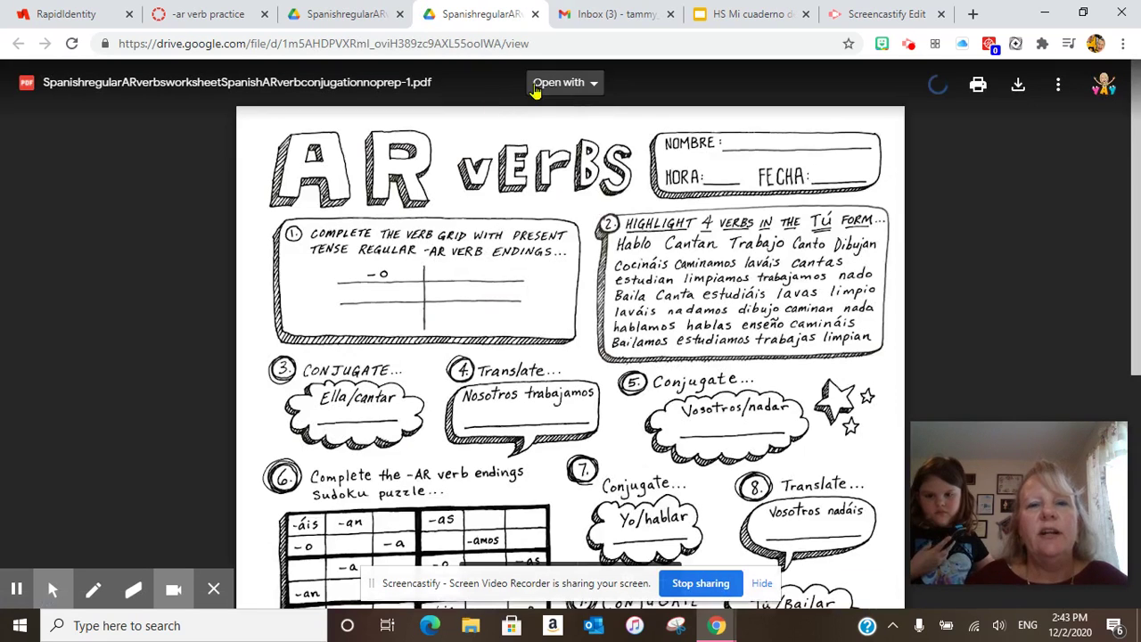
left_click(562, 82)
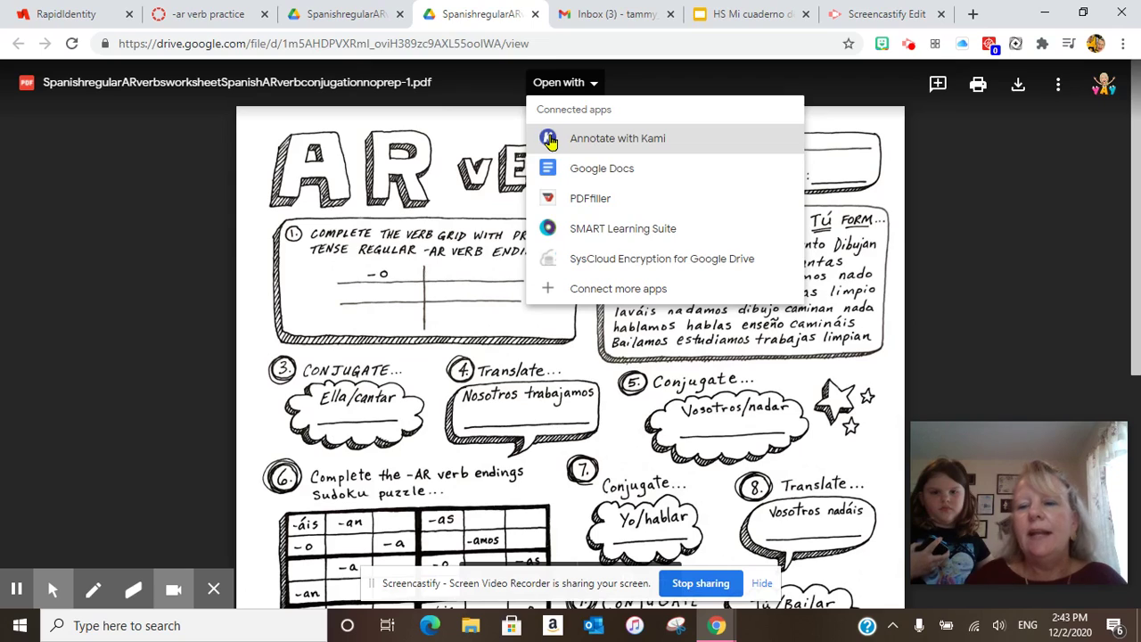
left_click(550, 141)
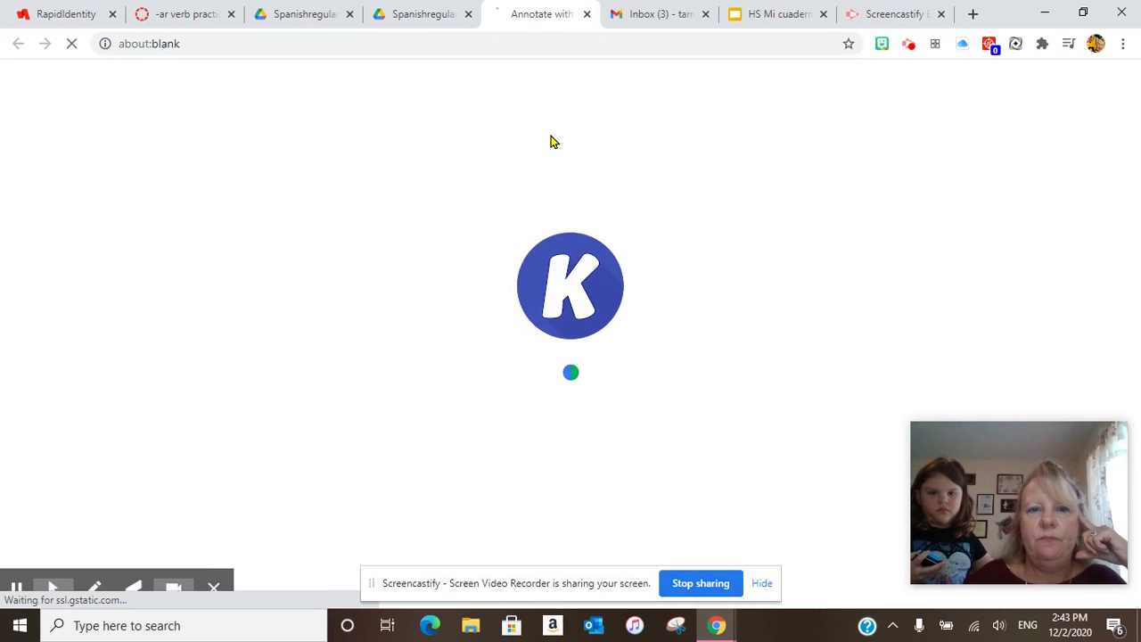
- Close the extra worksheet previews and place trial text boxes beside NOMBRE
left_click(468, 14)
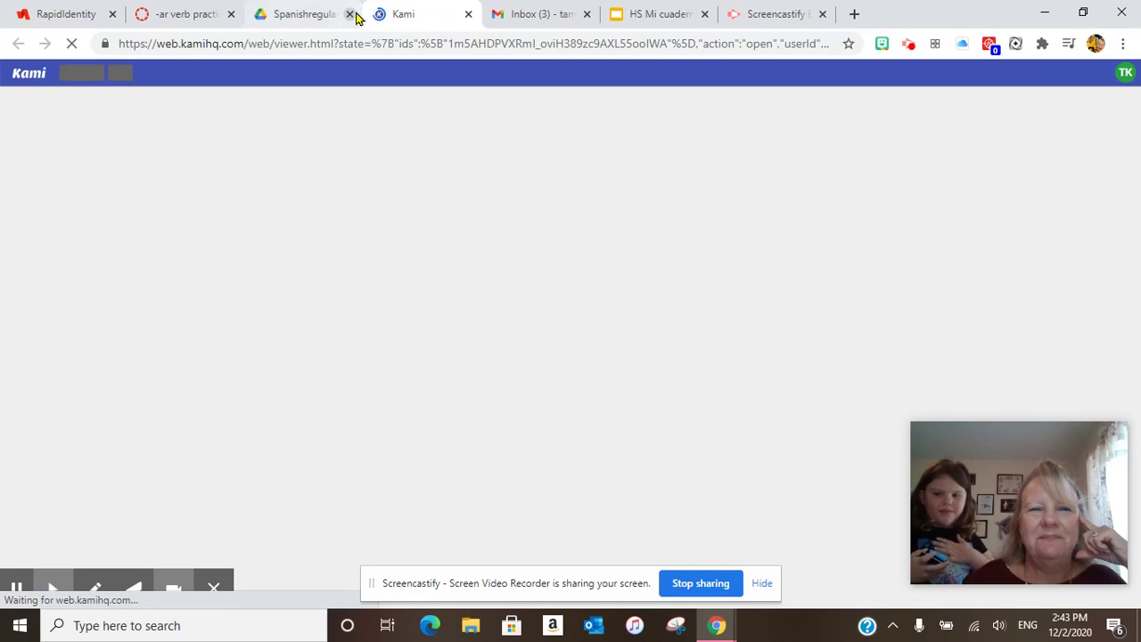
left_click(350, 14)
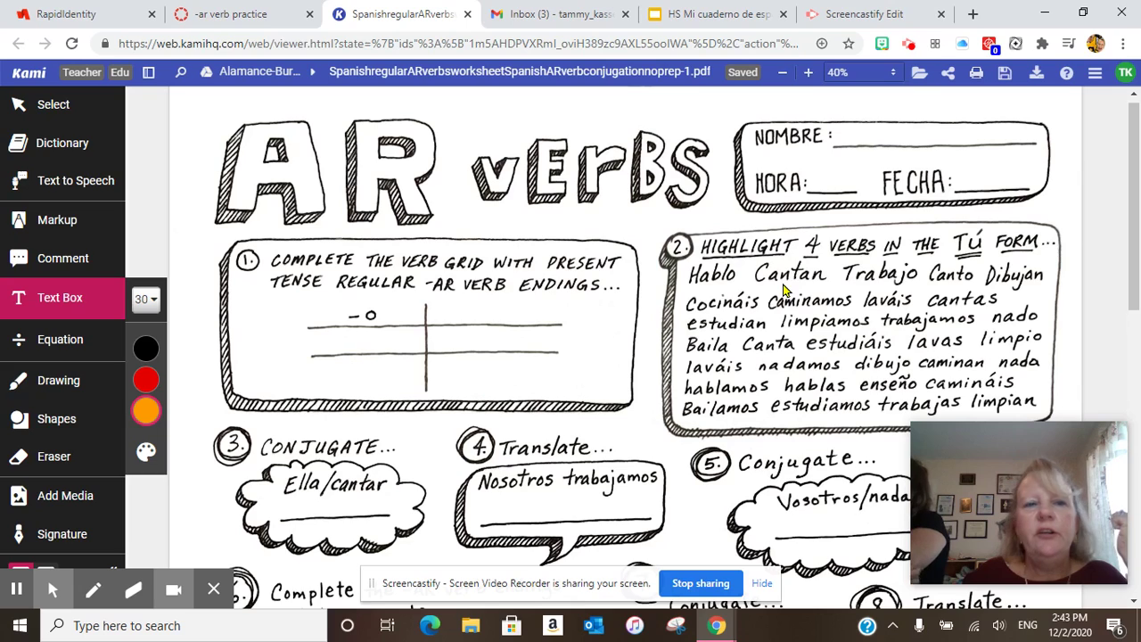
left_click(504, 316)
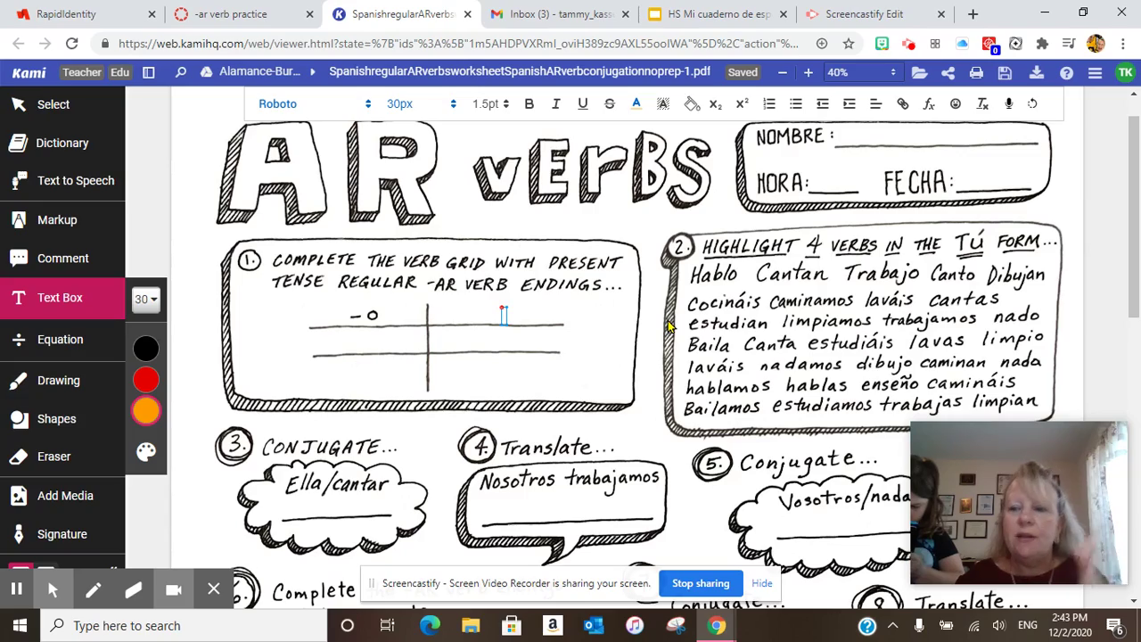
scroll(465, 403, "down", 3)
scroll(365, 348, "up", 3)
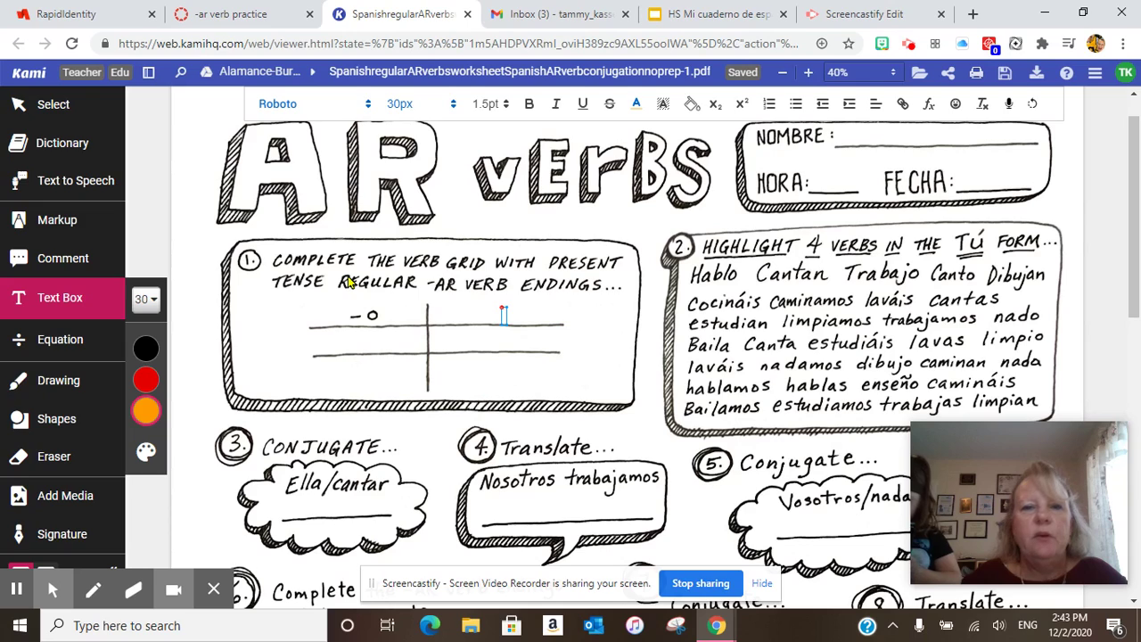
left_click(858, 135)
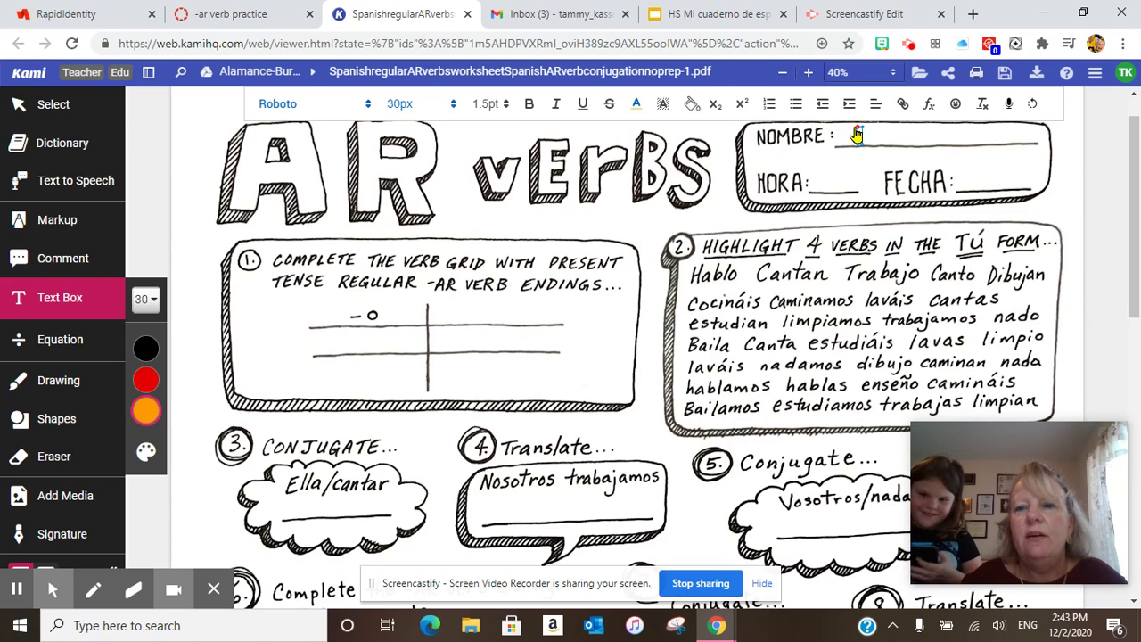
left_click(870, 152)
left_click(857, 138)
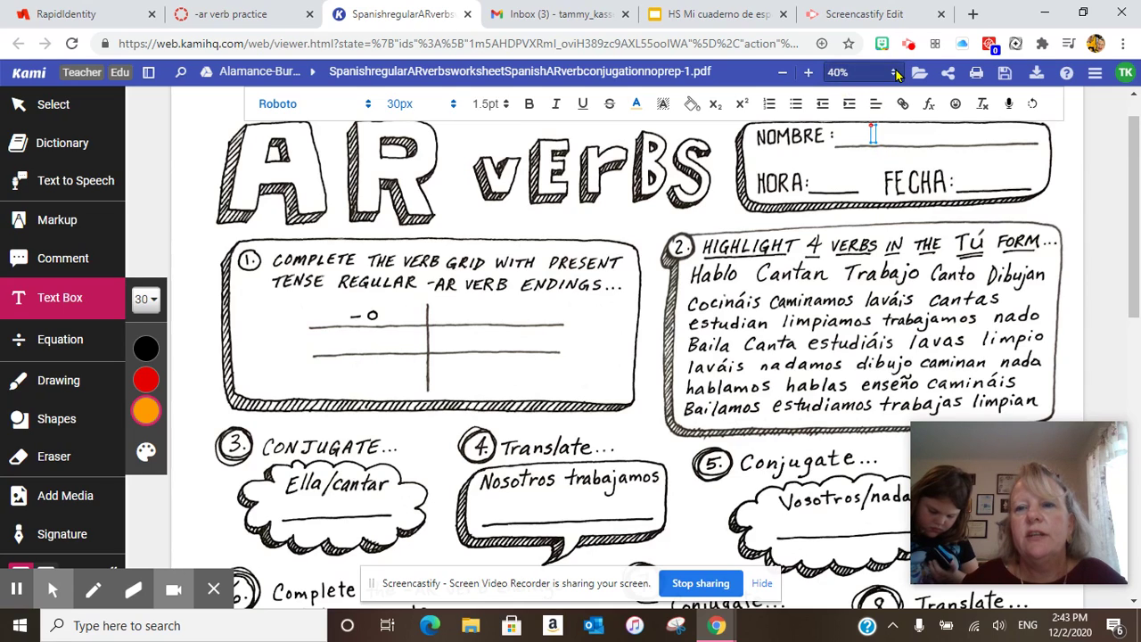
- Adjust the zoom and type the teacher's name on the NOMBRE line
left_click(811, 75)
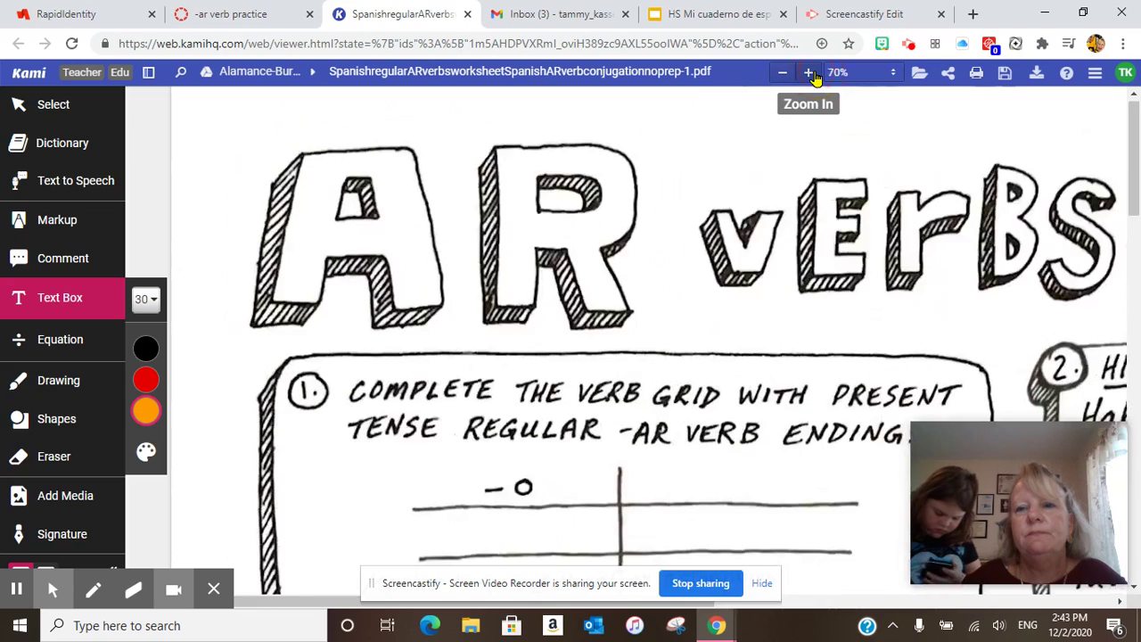
left_click(783, 73)
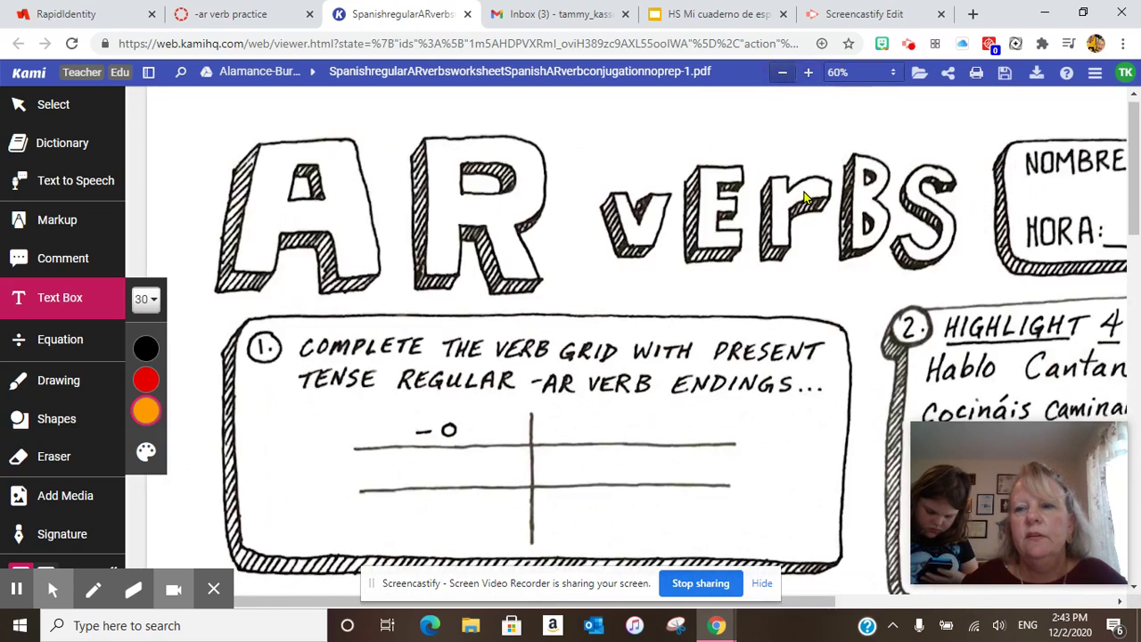
left_click(908, 590)
scroll(981, 428, "right", 4)
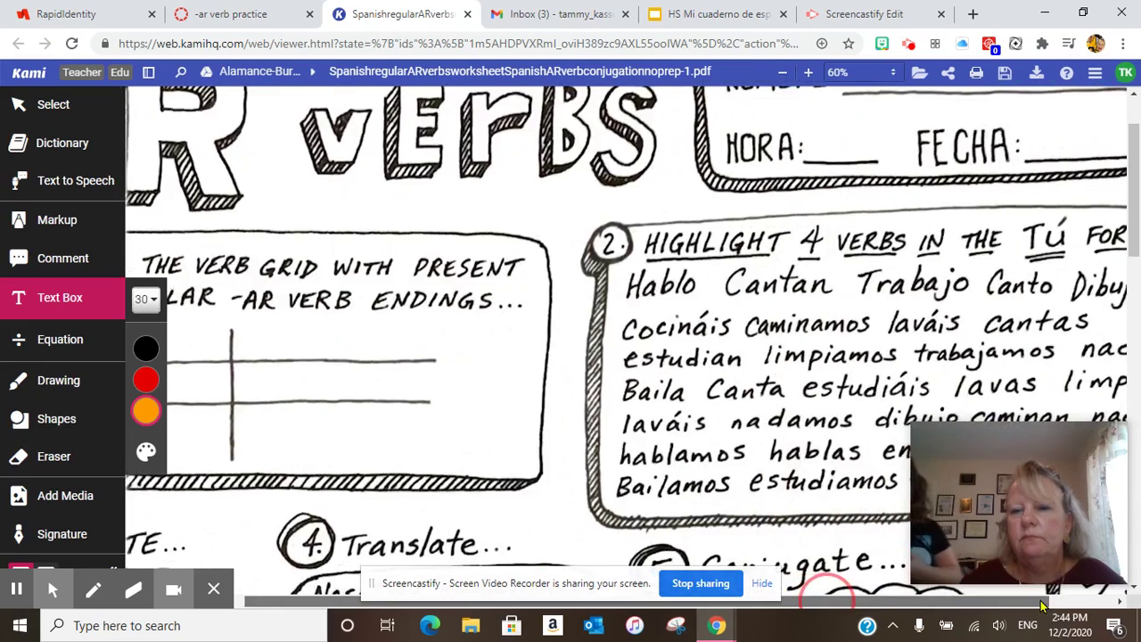
scroll(947, 274, "up", 1)
left_click(879, 168)
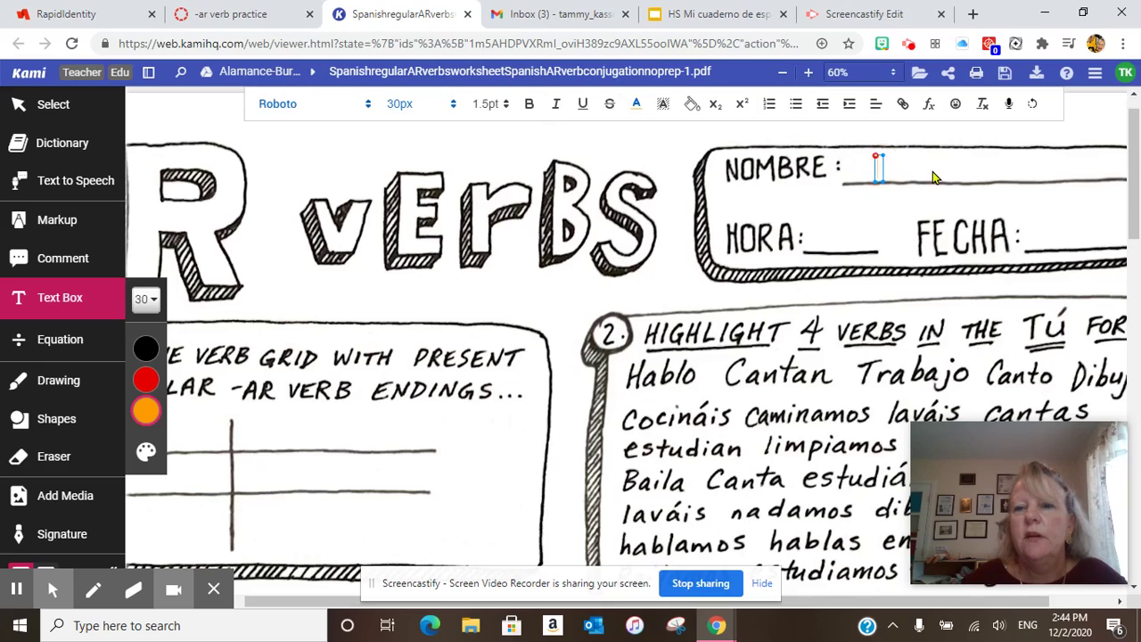
type("Sra. Kasserma")
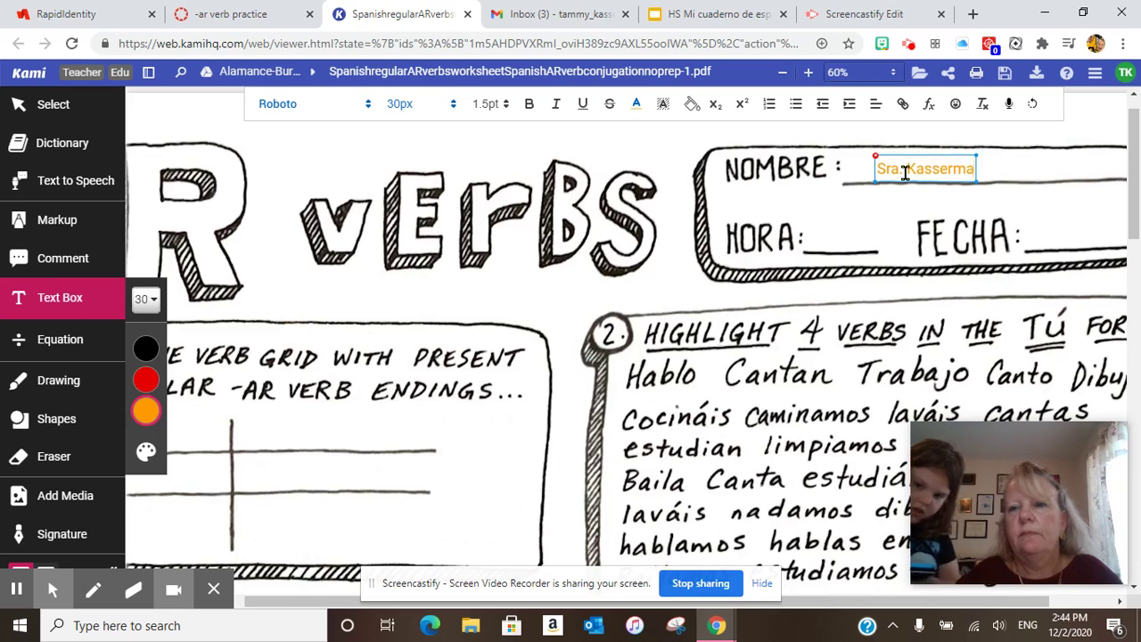
type("n")
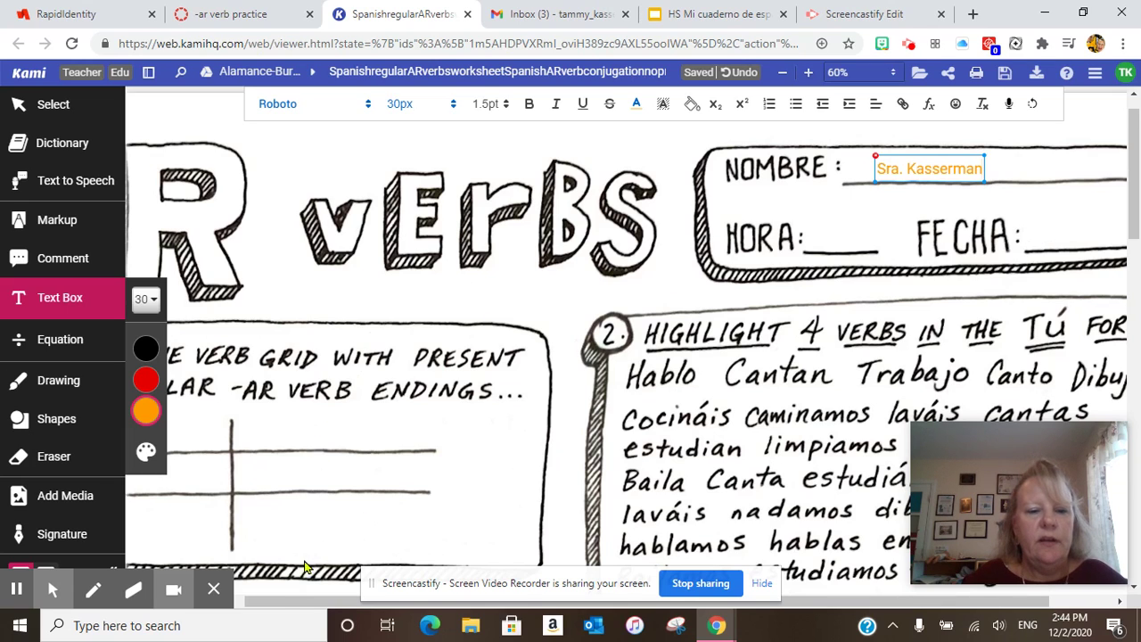
left_click_drag(285, 604, 150, 593)
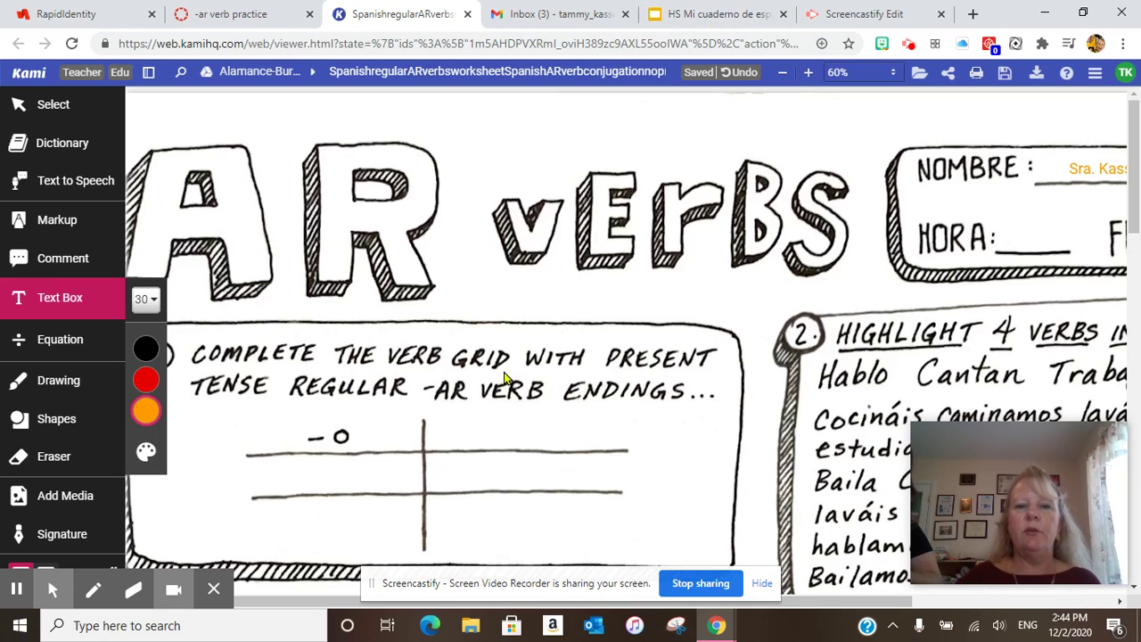
- Show slide 53, 'Conjugaciones de -ar verbos', with its chart of -ar endings
left_click(734, 22)
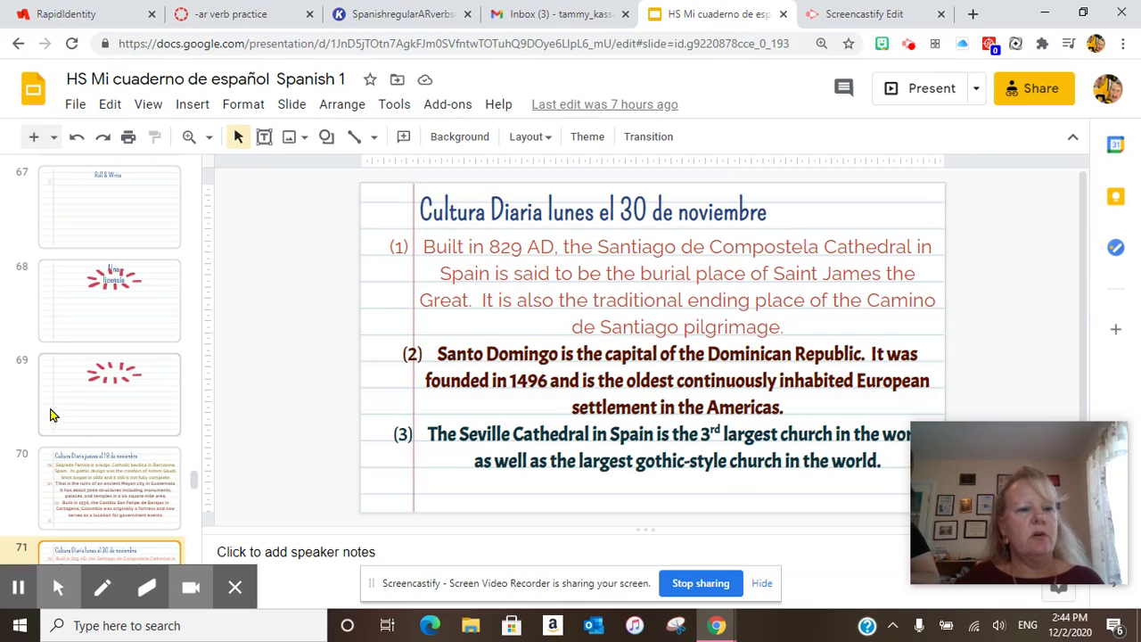
scroll(83, 423, "up", 10)
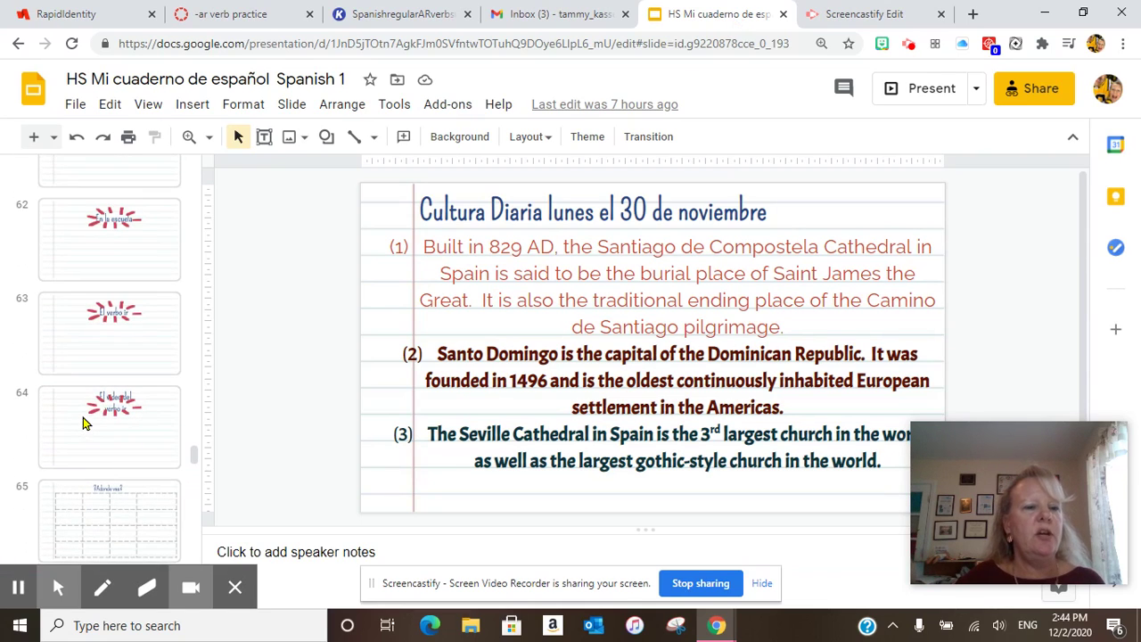
scroll(83, 422, "up", 4)
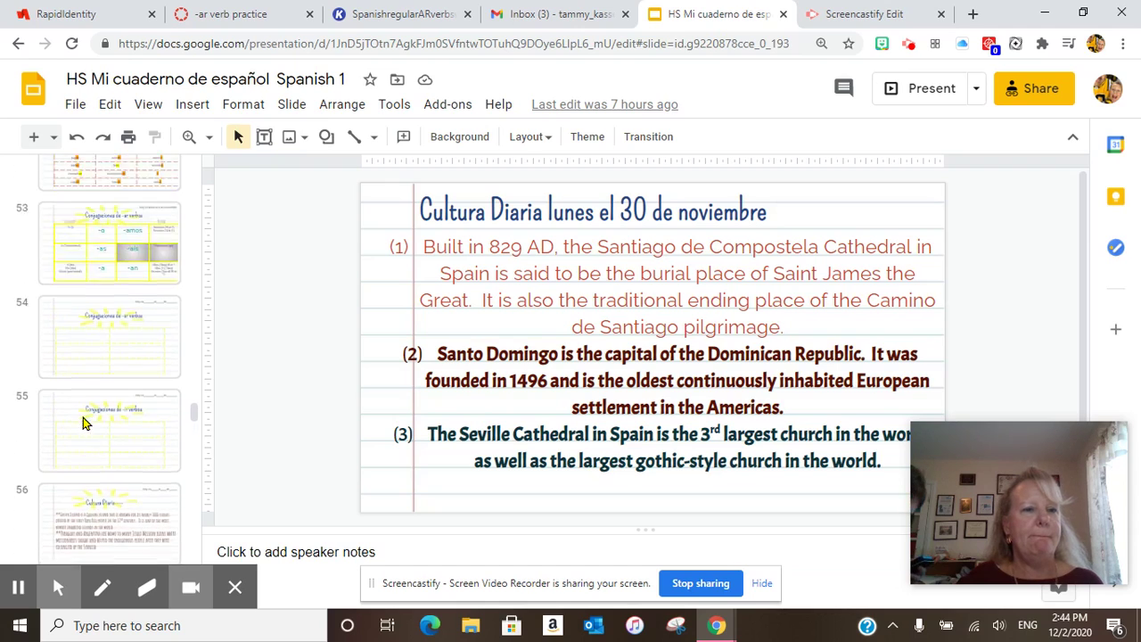
left_click(130, 345)
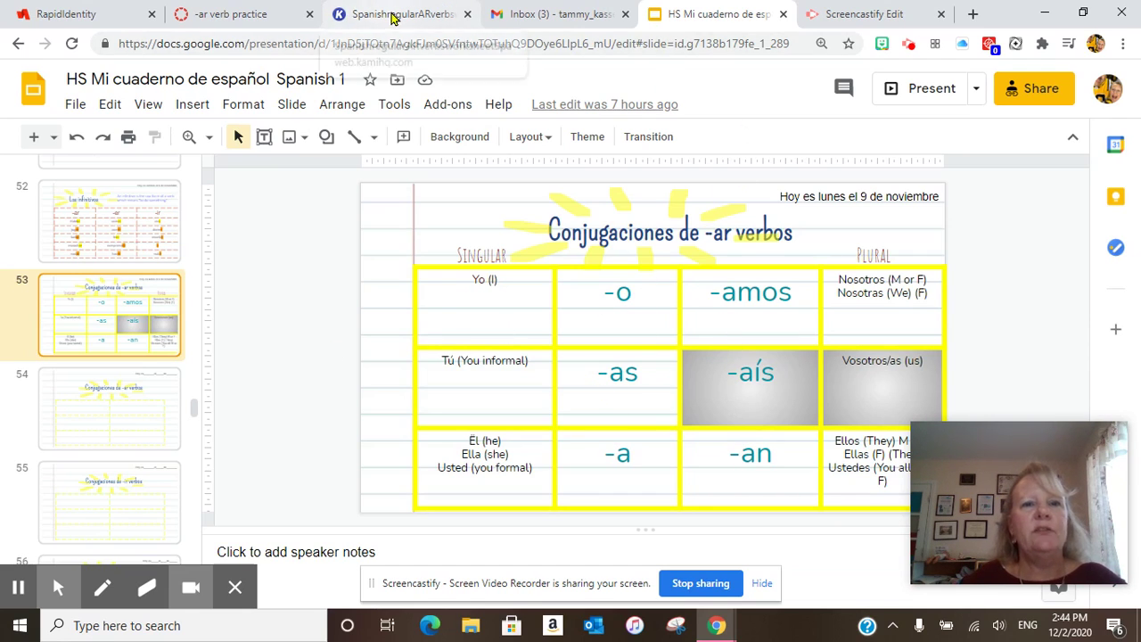
left_click(395, 14)
- Enter -as and -a in the left-column cells below -o
left_click(337, 466)
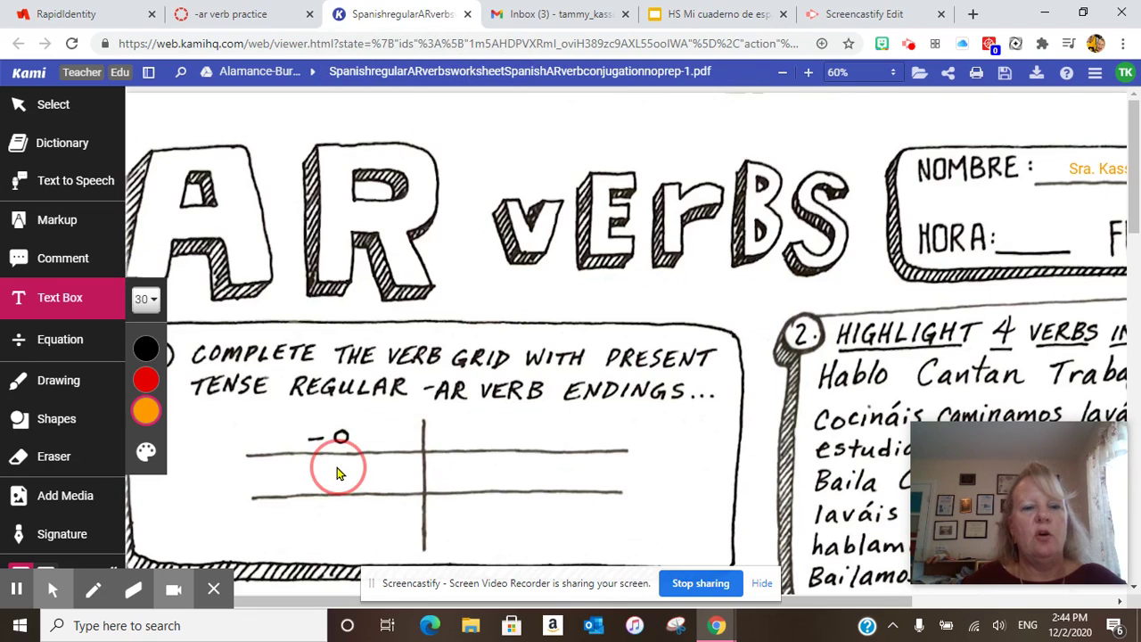
type("as-")
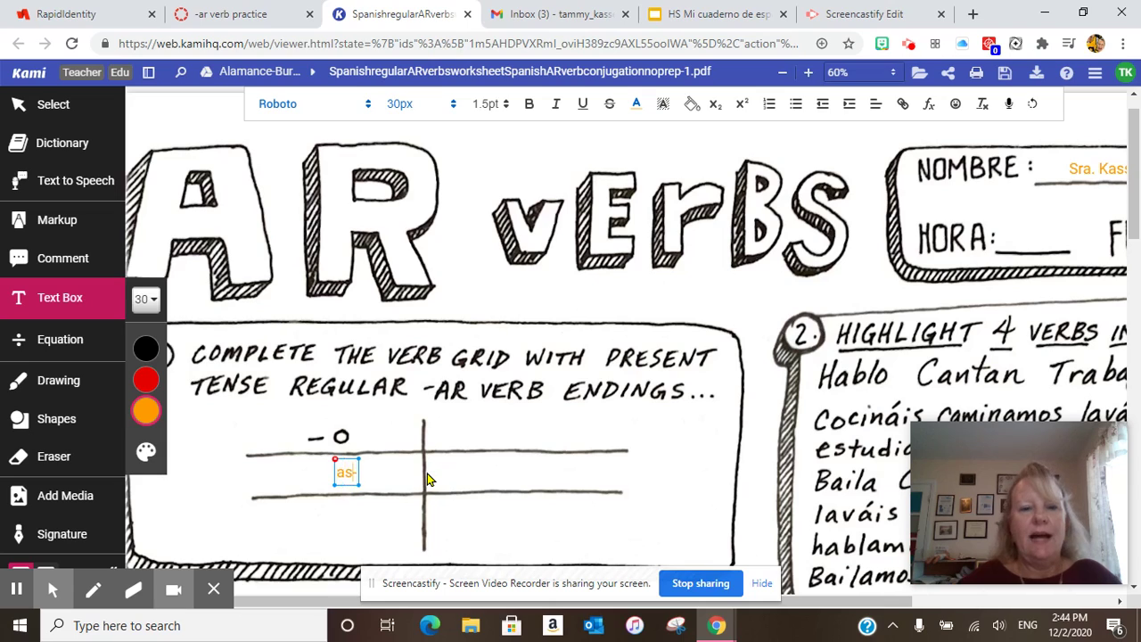
key("BackSpace")
key("BackSpace")
key("BackSpace")
type("-as")
left_click(361, 543)
left_click(362, 541)
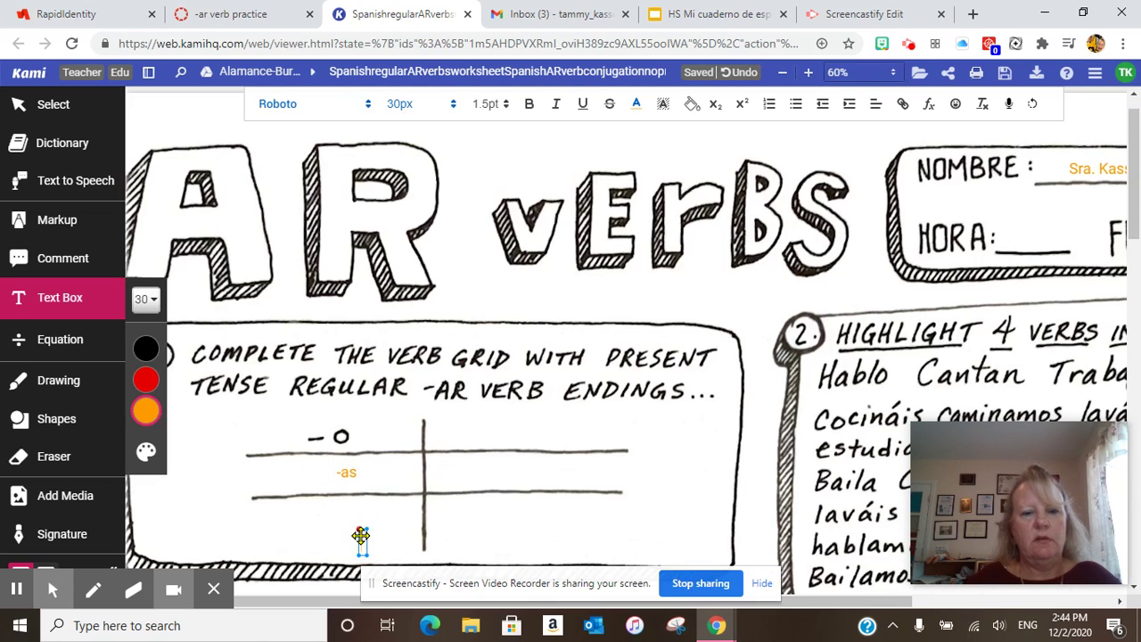
type("-a")
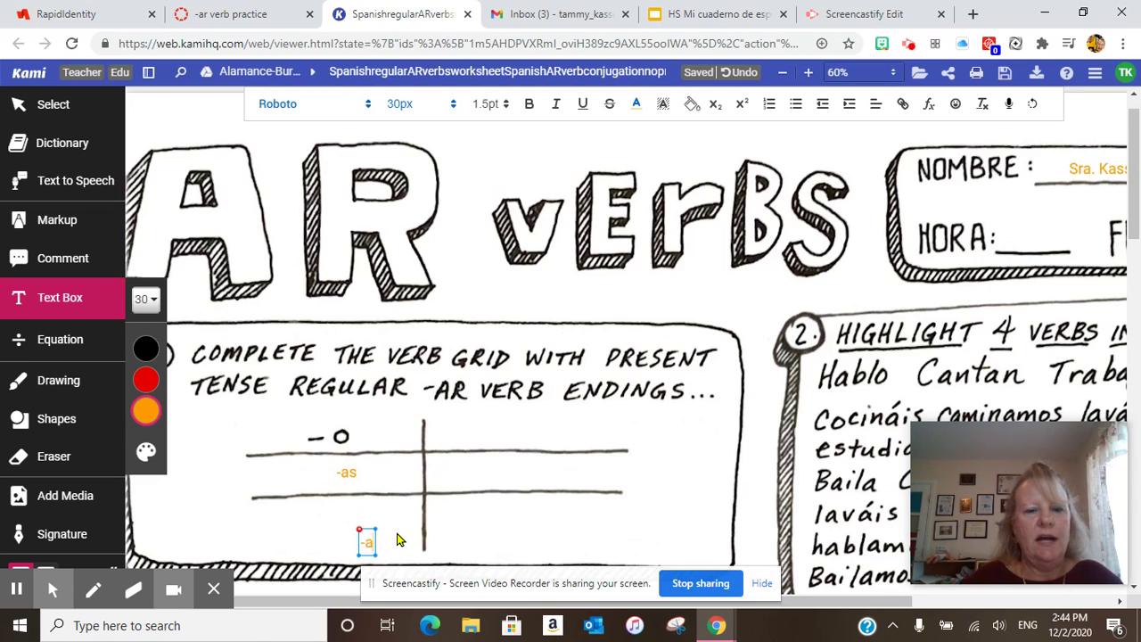
left_click(499, 441)
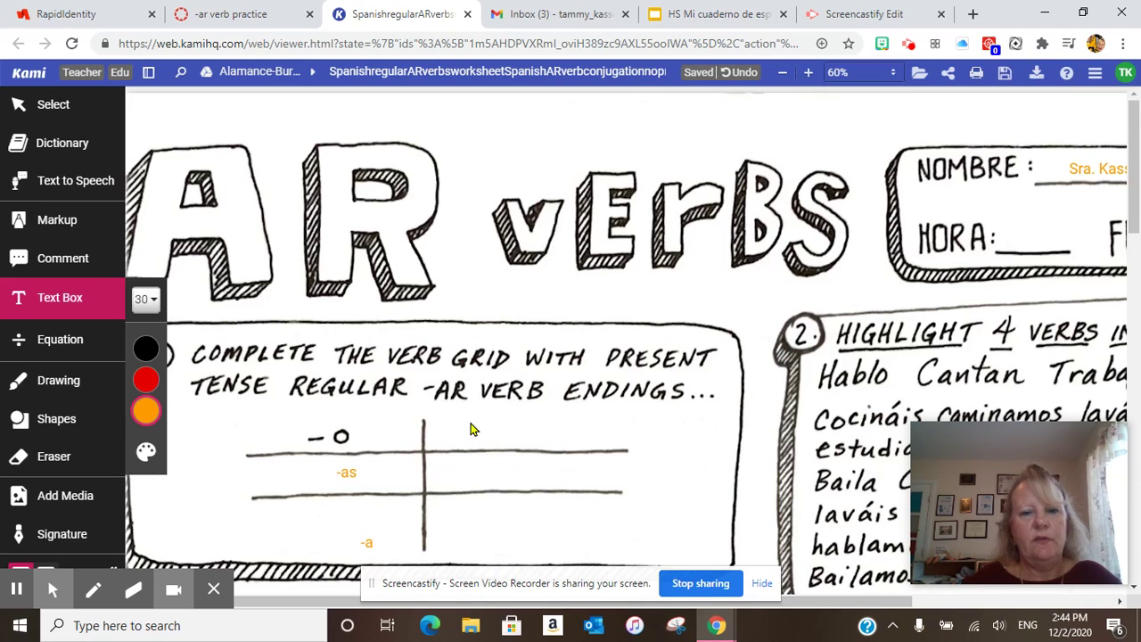
- Add the ending -amos in the top right cell of the verb grid
left_click(525, 433)
left_click(442, 428)
left_click(504, 433)
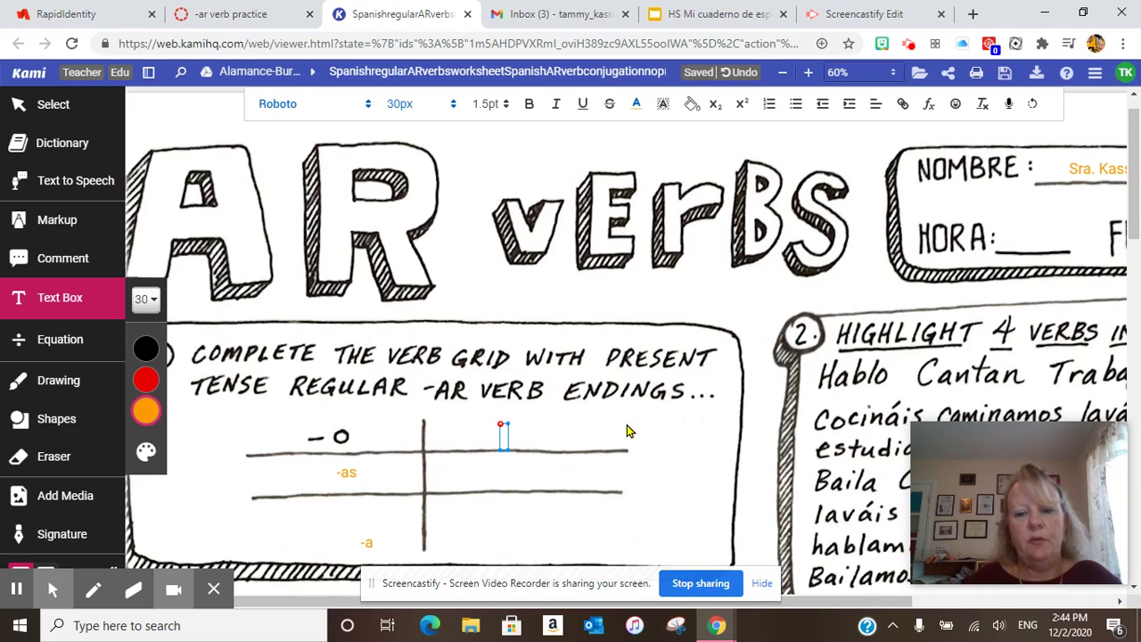
type("-amos")
left_click(477, 471)
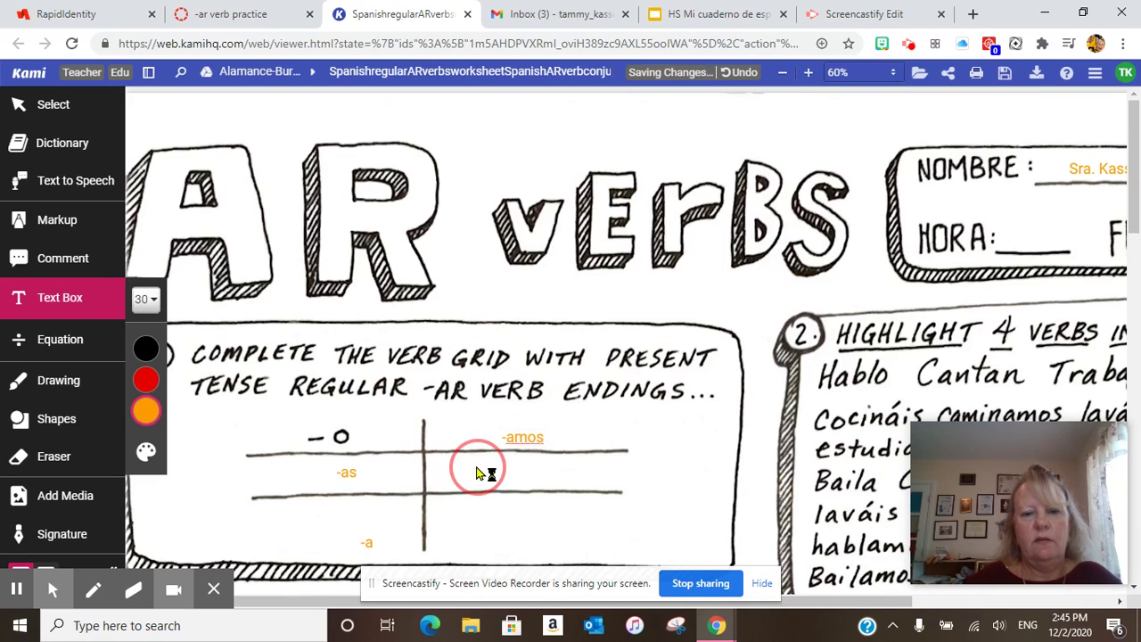
left_click(526, 475)
left_click(566, 484)
left_click(593, 474)
left_click(593, 481)
left_click(494, 471)
- Fill the middle and bottom right cells with -ais and -an
left_click(631, 486)
left_click_drag(624, 488, 479, 471)
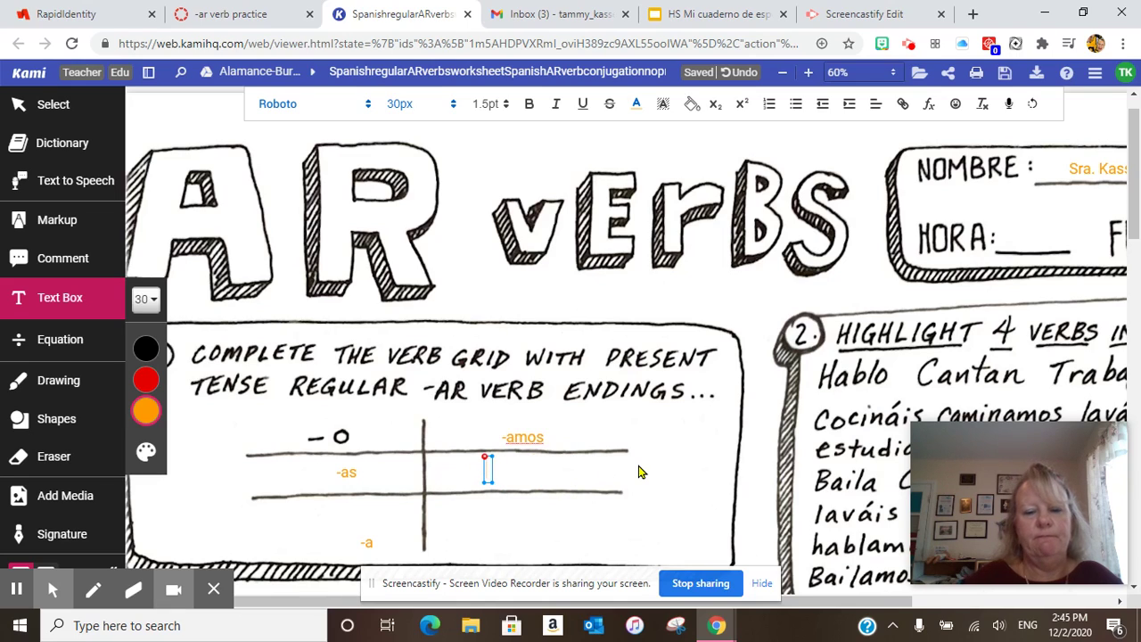
type("-ais")
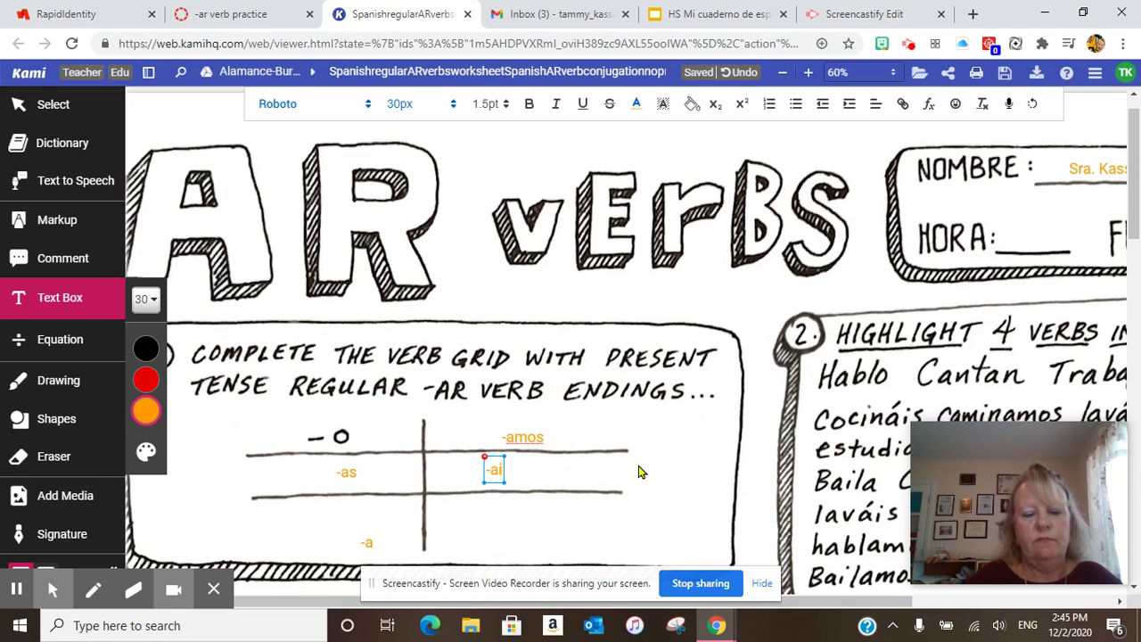
left_click(525, 529)
left_click(541, 515)
left_click(479, 510)
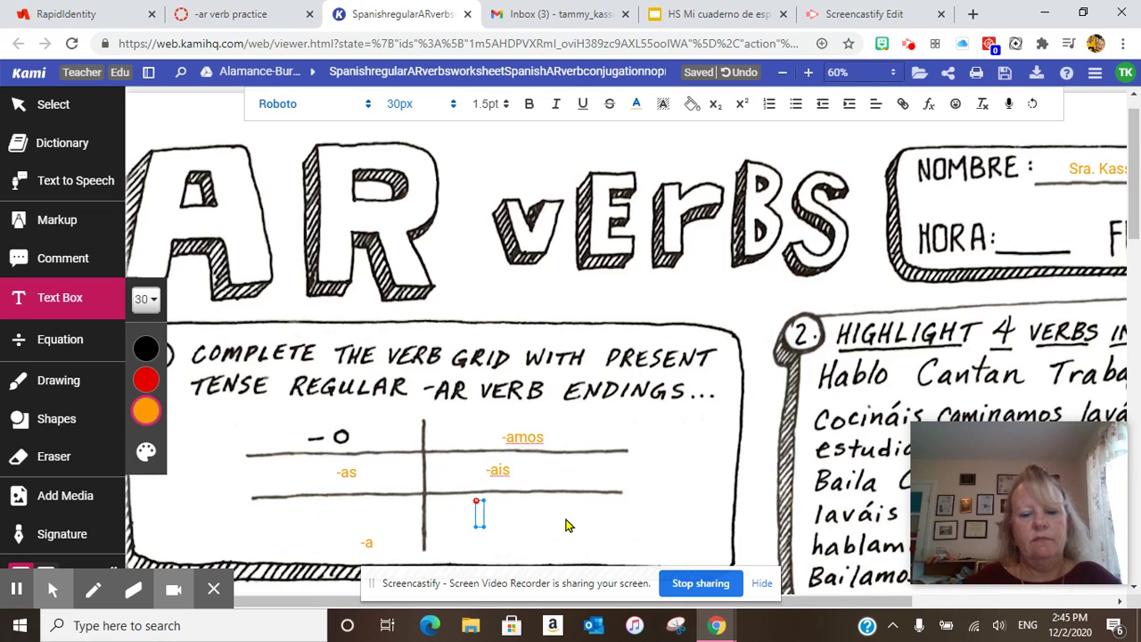
type("-an")
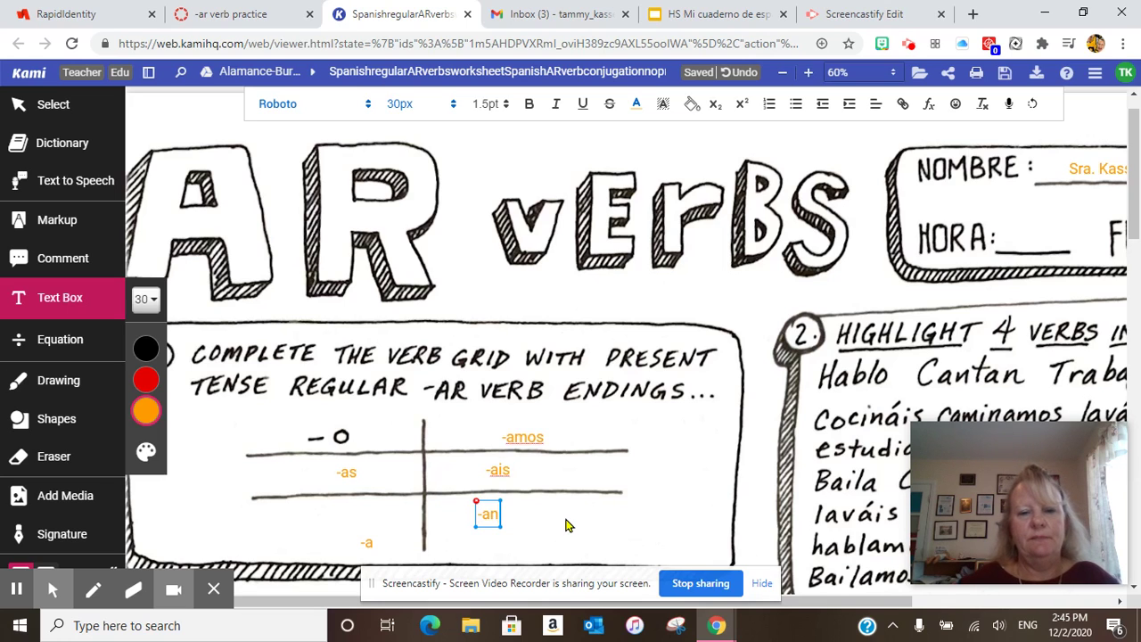
scroll(568, 526, "down", 1)
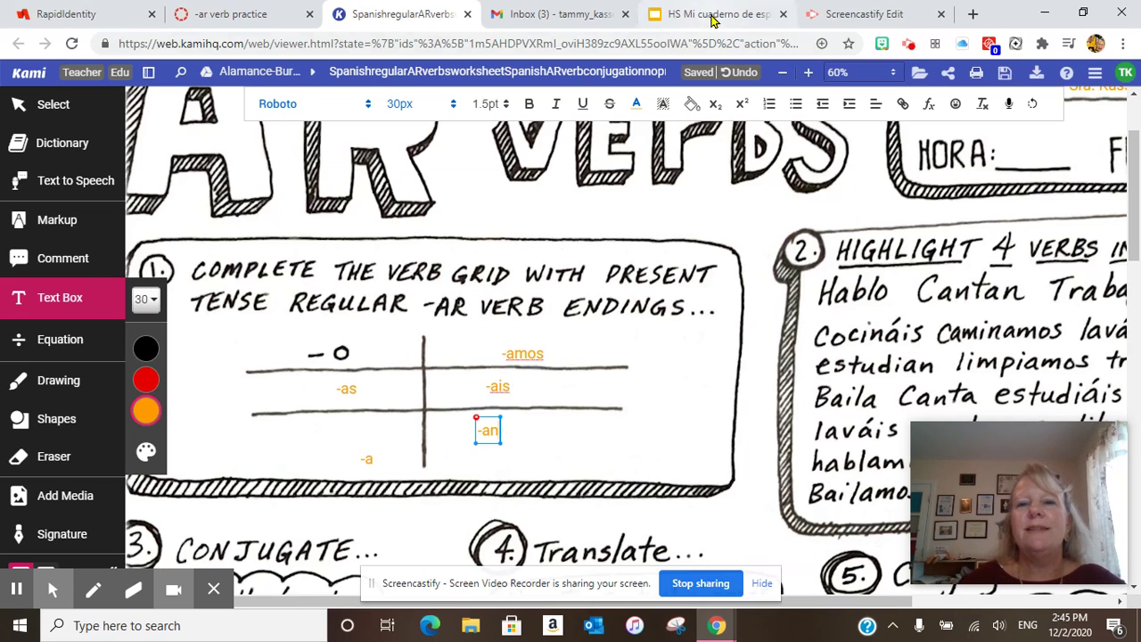
left_click(712, 17)
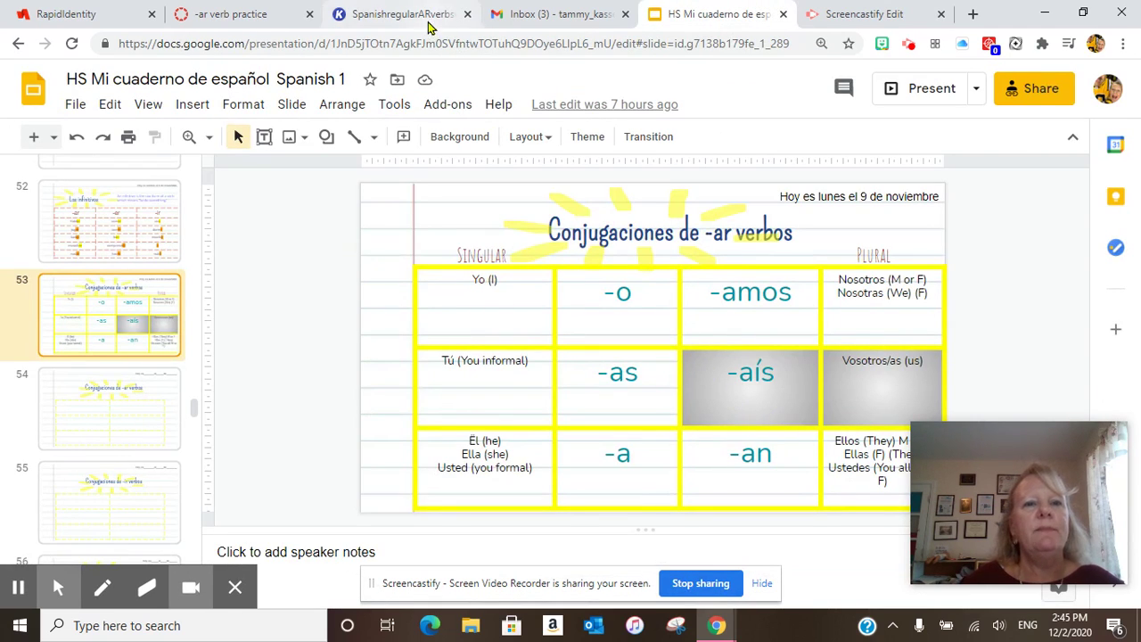
left_click(466, 20)
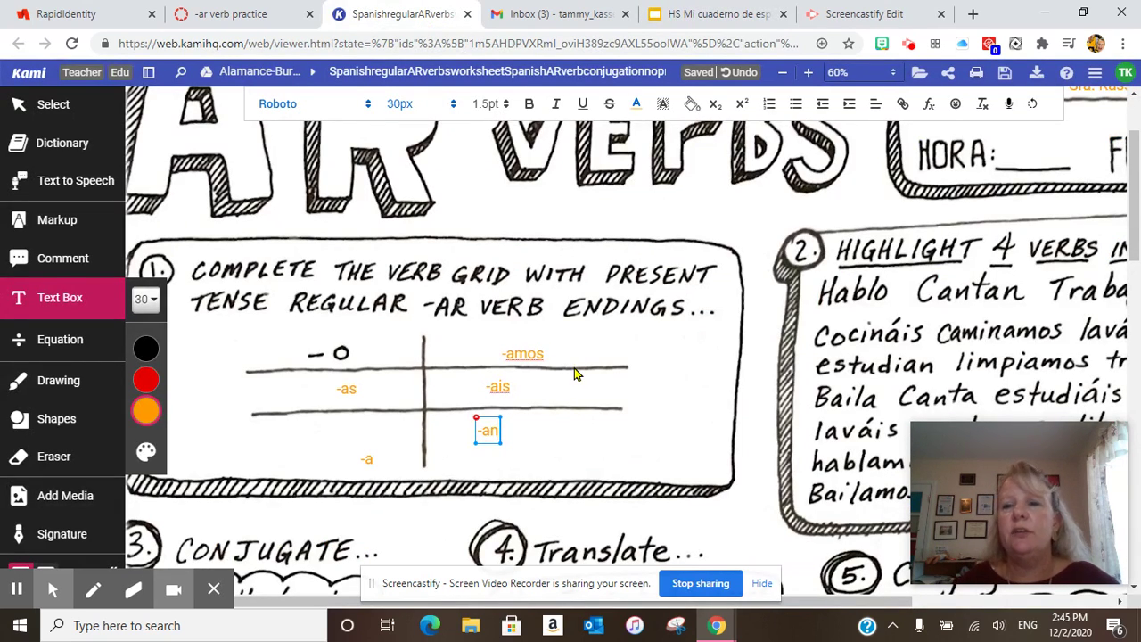
- Save the worksheet changes to Google Drive with Save Now
left_click(1006, 77)
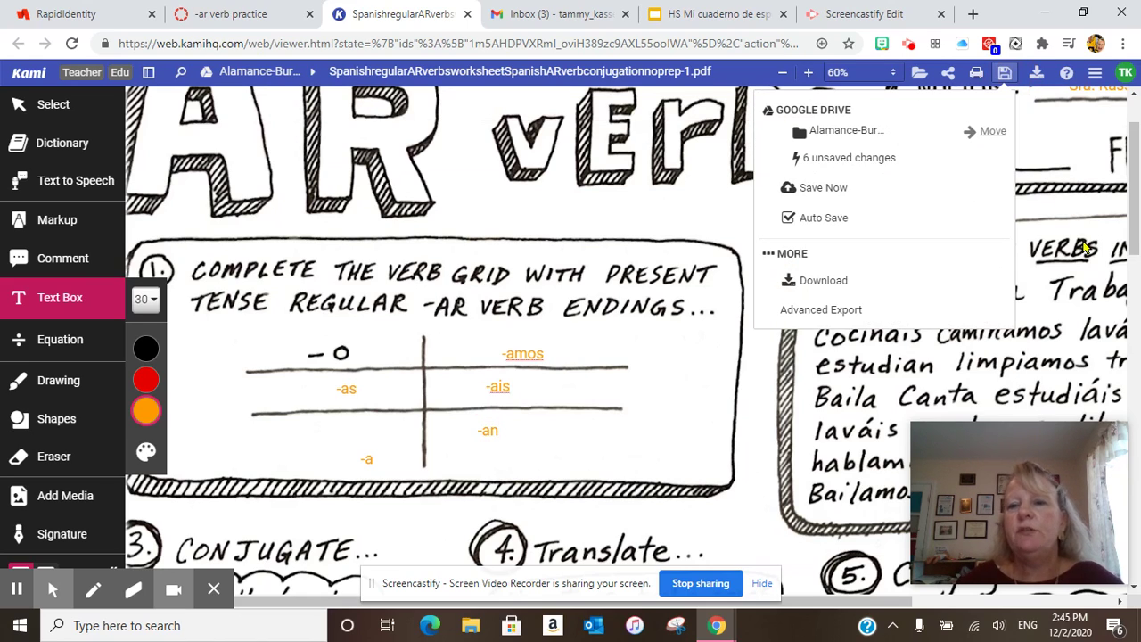
left_click(814, 189)
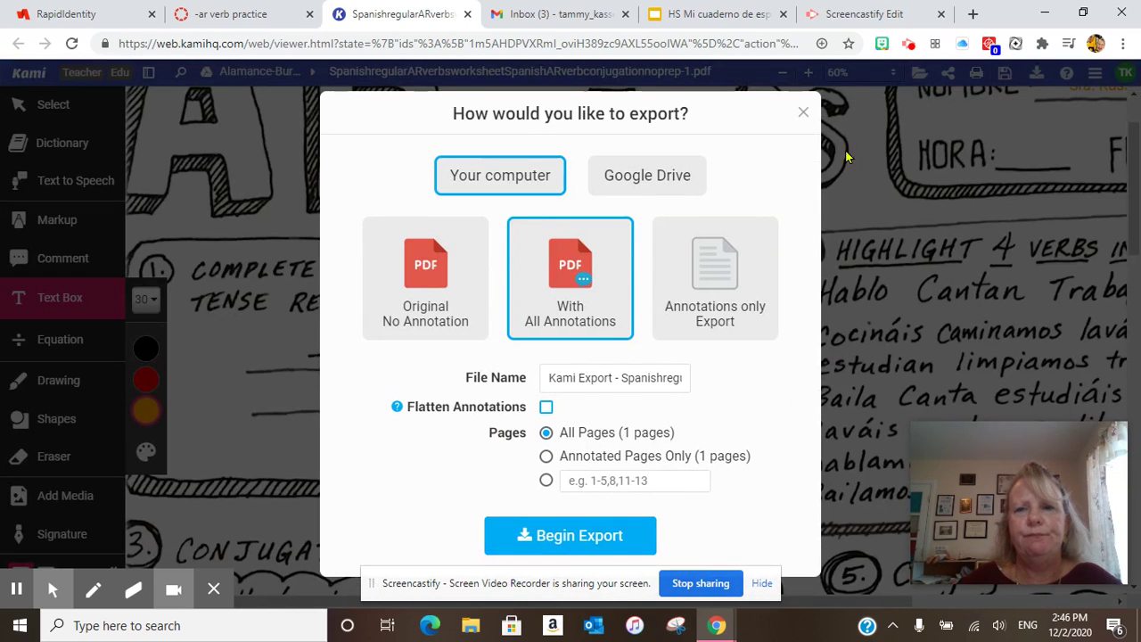
left_click(803, 112)
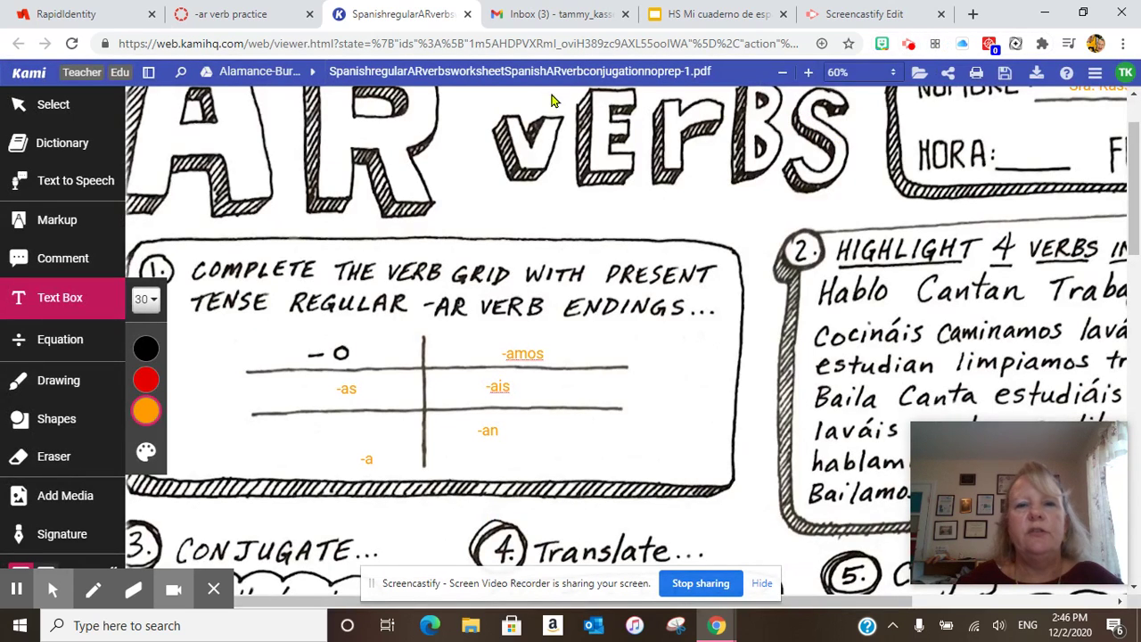
- Dismiss the Open File panel and discard the accidental empty text box
left_click(920, 73)
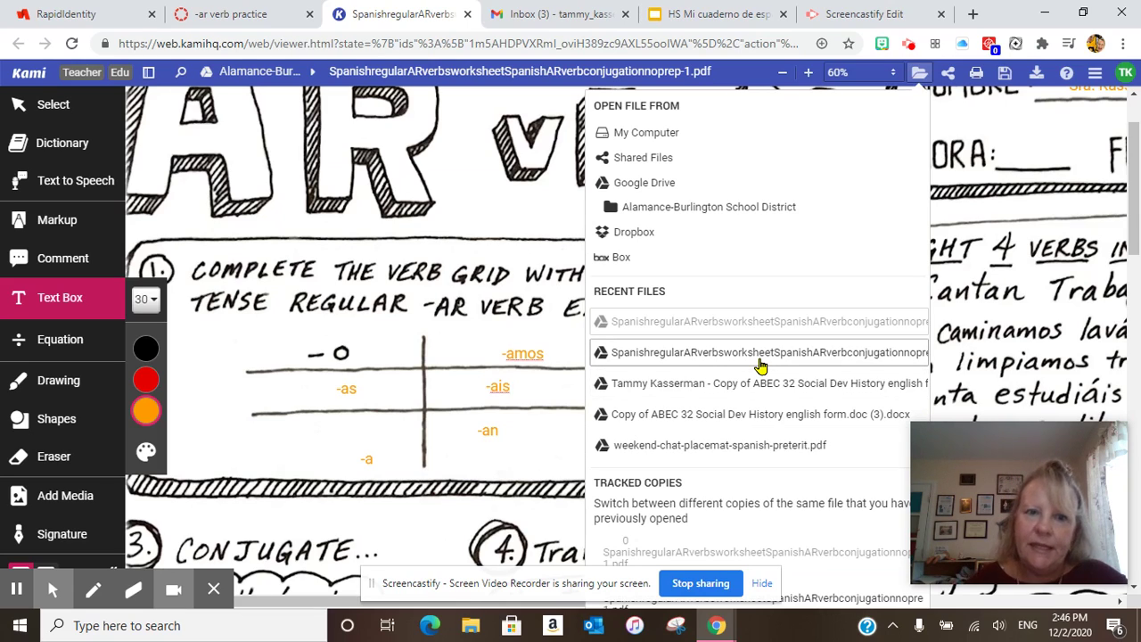
left_click(524, 219)
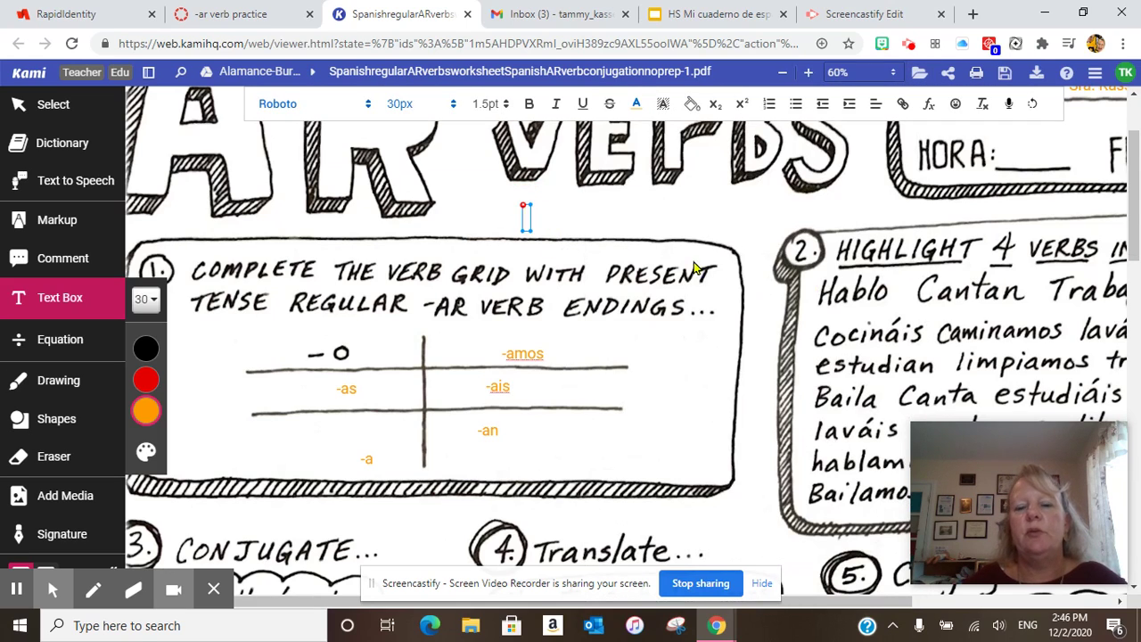
key("Escape")
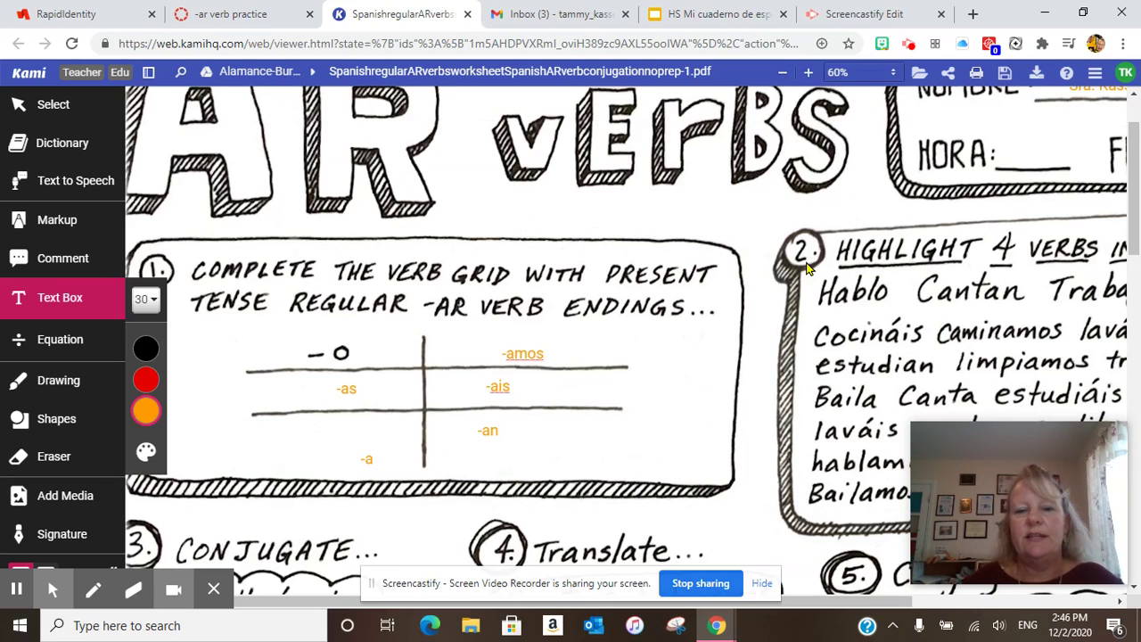
scroll(807, 268, "down", 4)
scroll(978, 268, "up", 3)
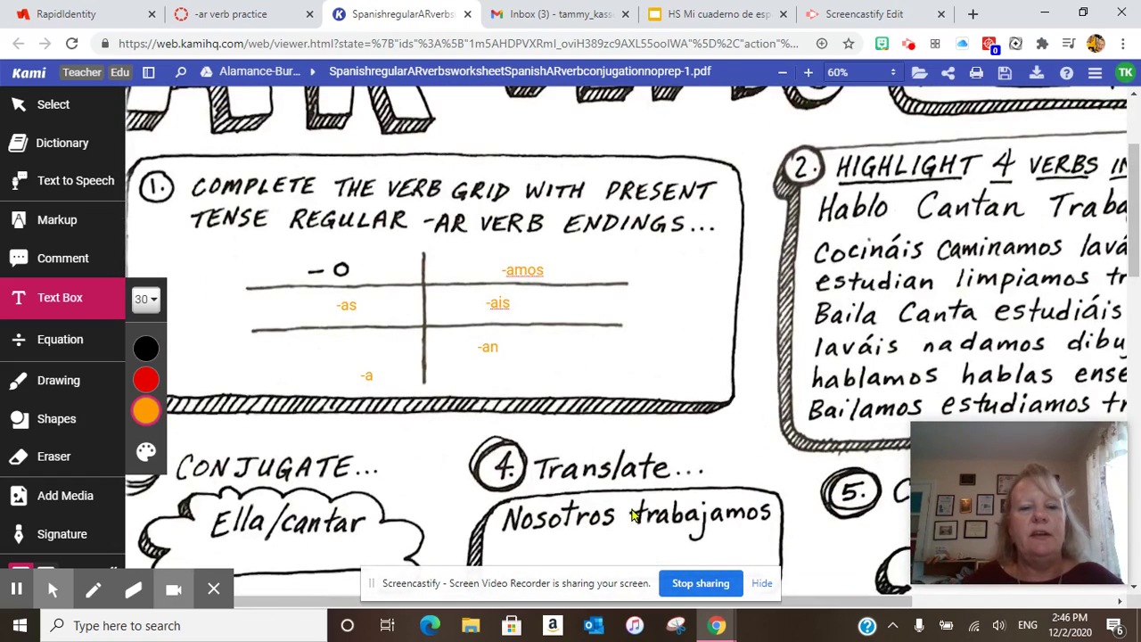